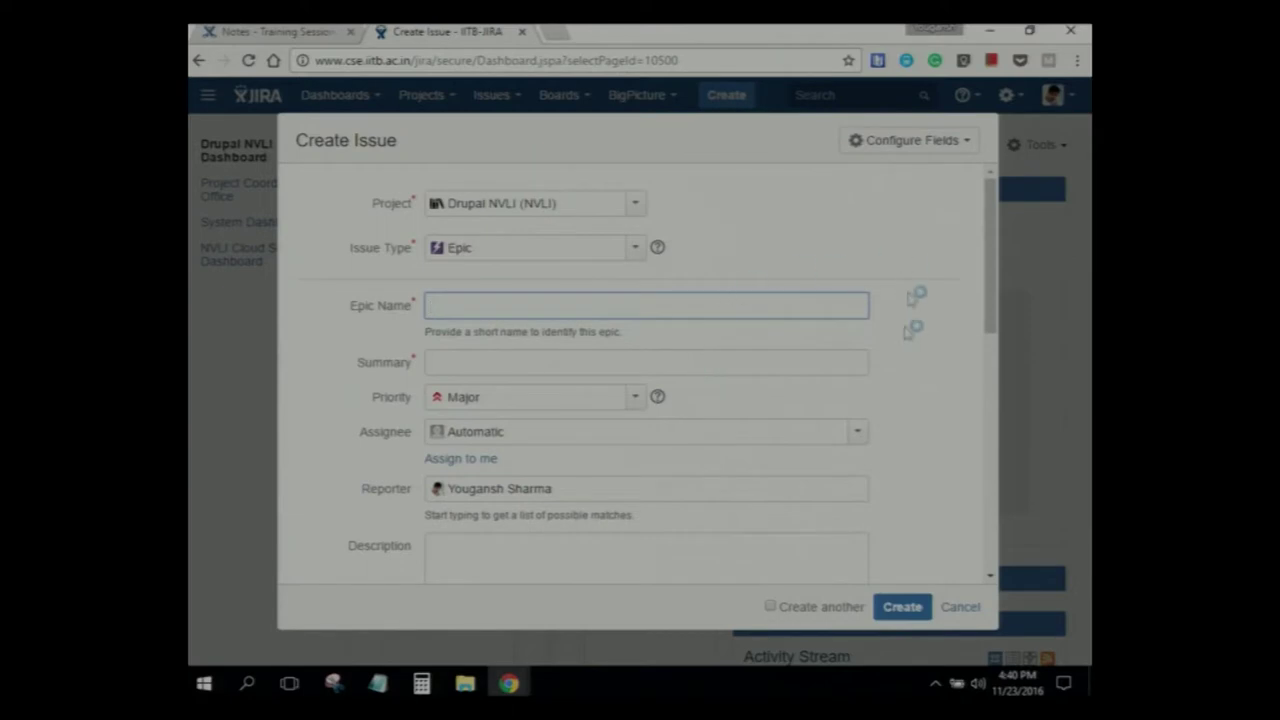
Step: Discard the open, unsaved issue form and start creating a new issue
click(958, 607)
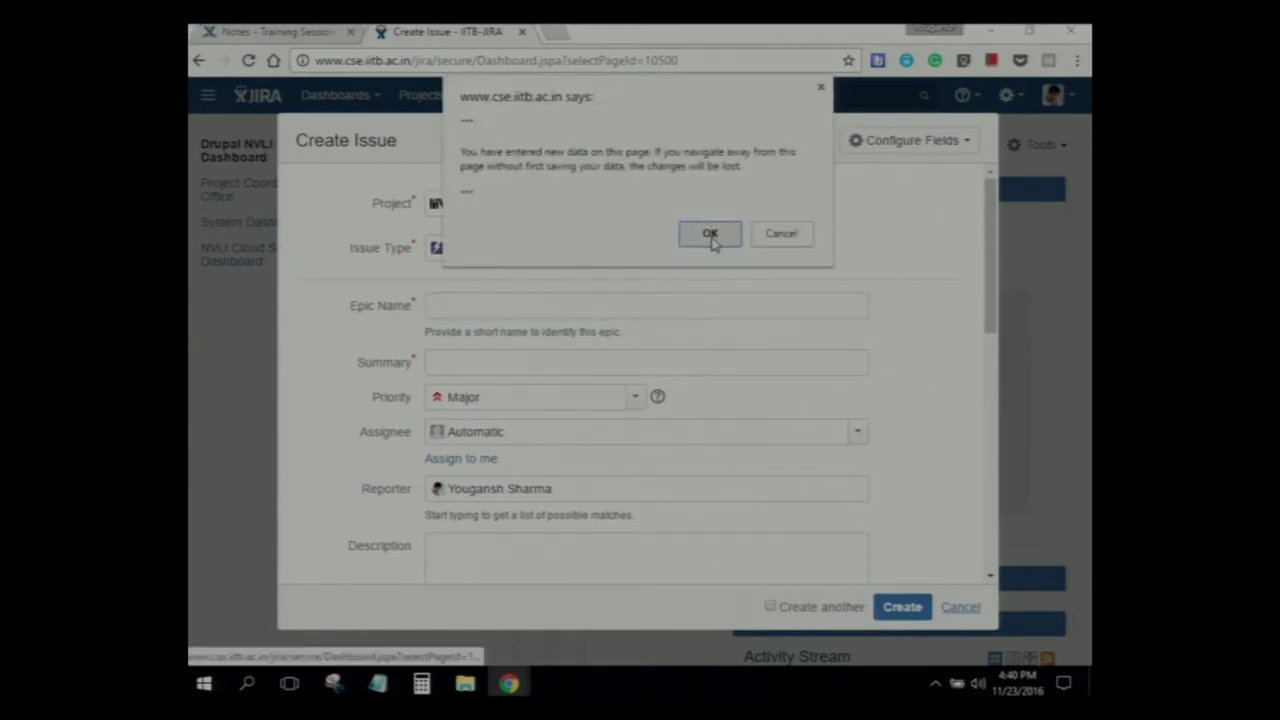
click(710, 234)
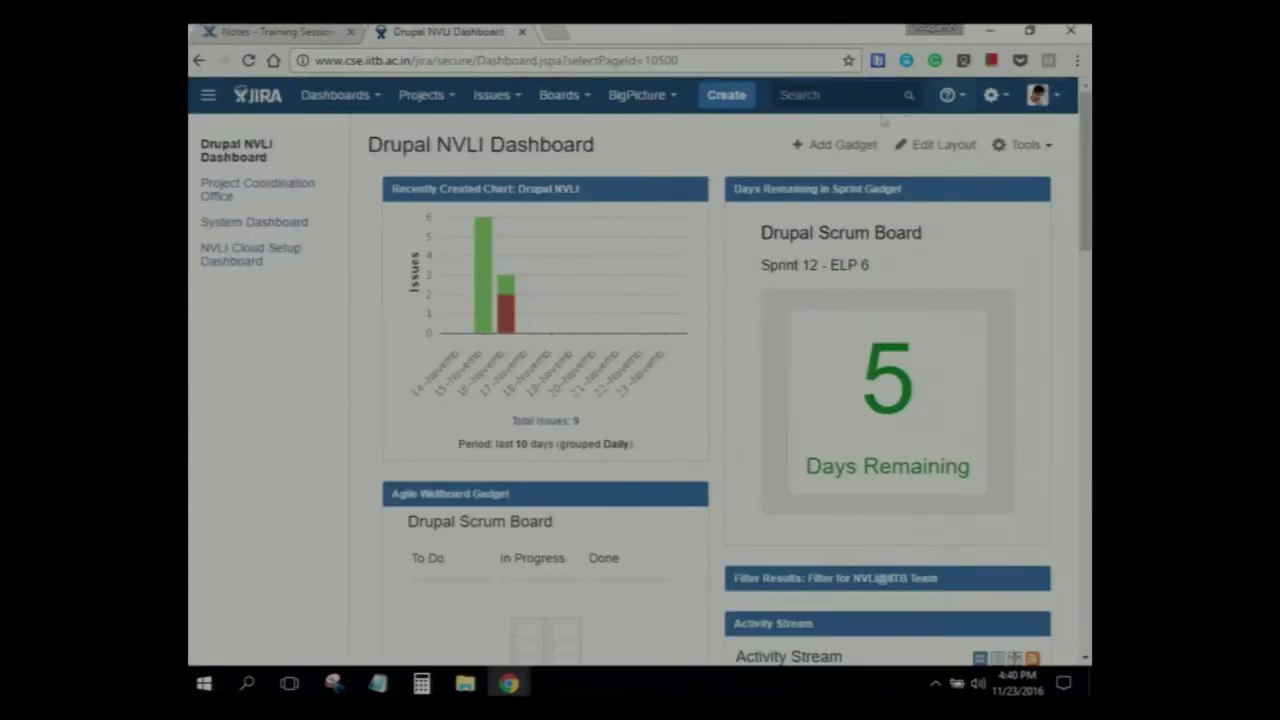
click(727, 95)
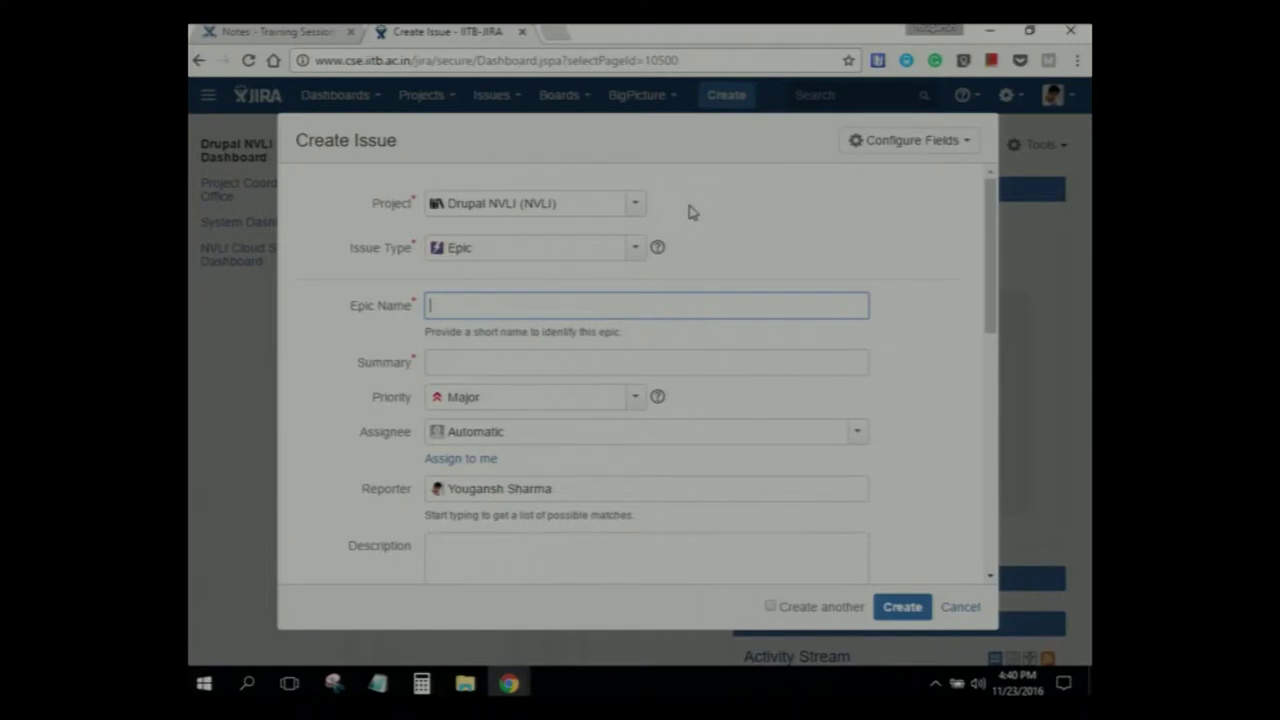
Step: Set the new issue's project to NVLI Cloud Setup and its issue type to Task
click(631, 207)
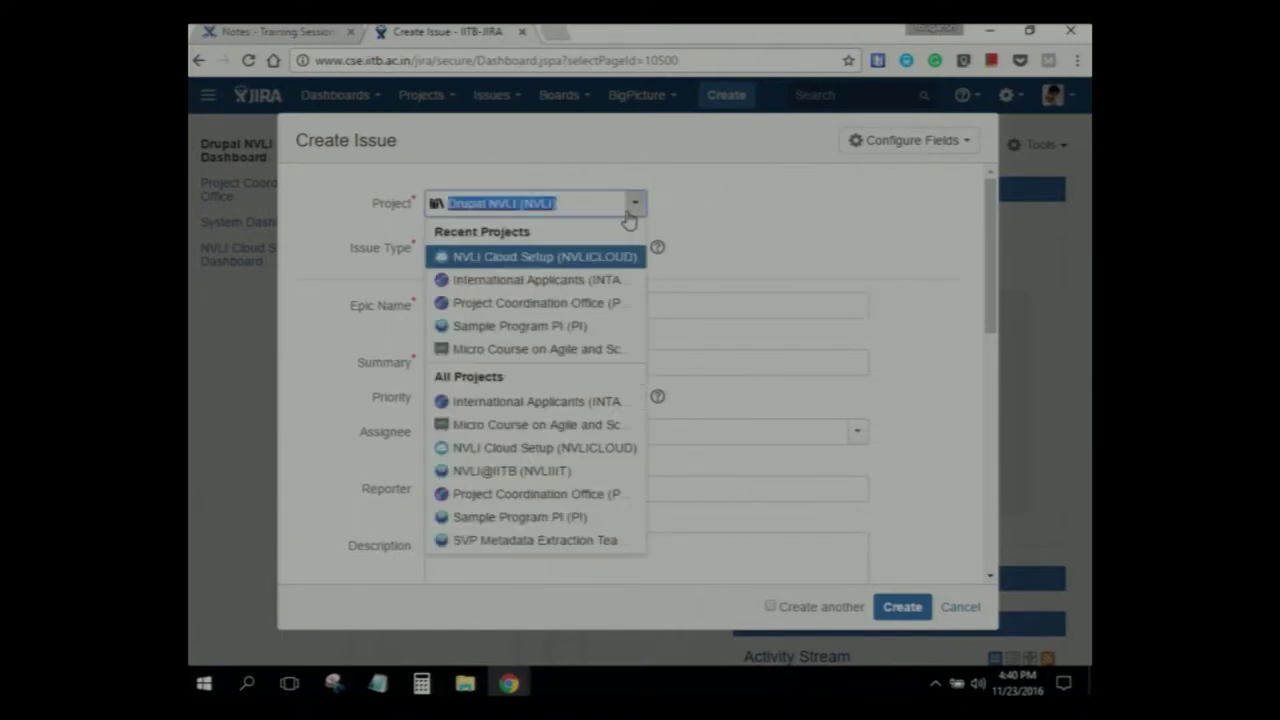
click(560, 256)
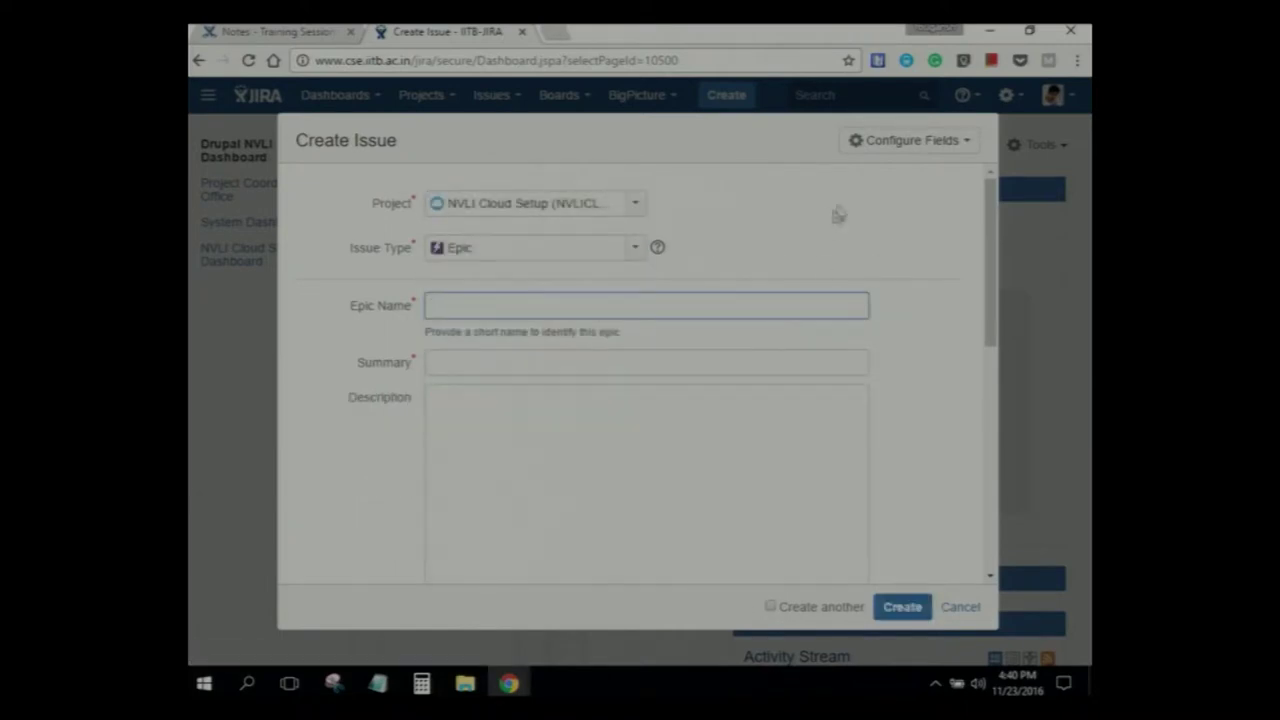
click(782, 207)
click(636, 249)
click(586, 280)
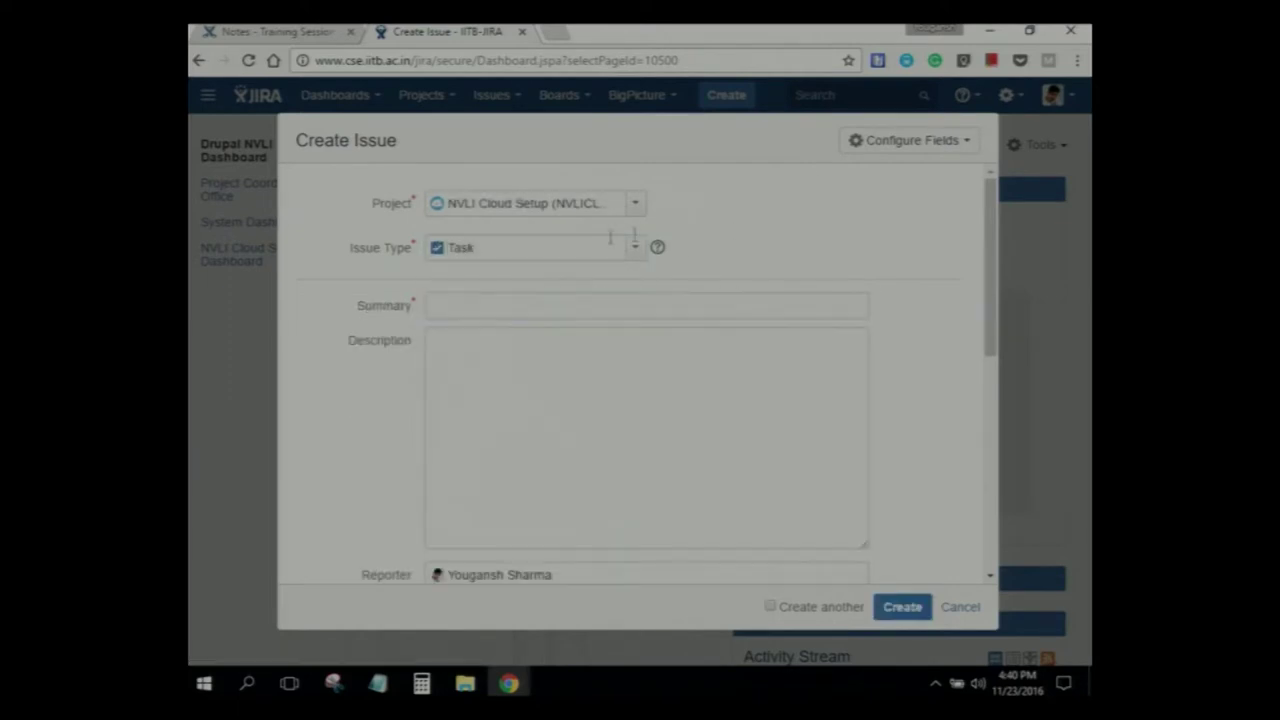
Step: Review the available projects and issue types in the new issue form, leaving the current choices selected
click(634, 203)
click(722, 192)
click(638, 205)
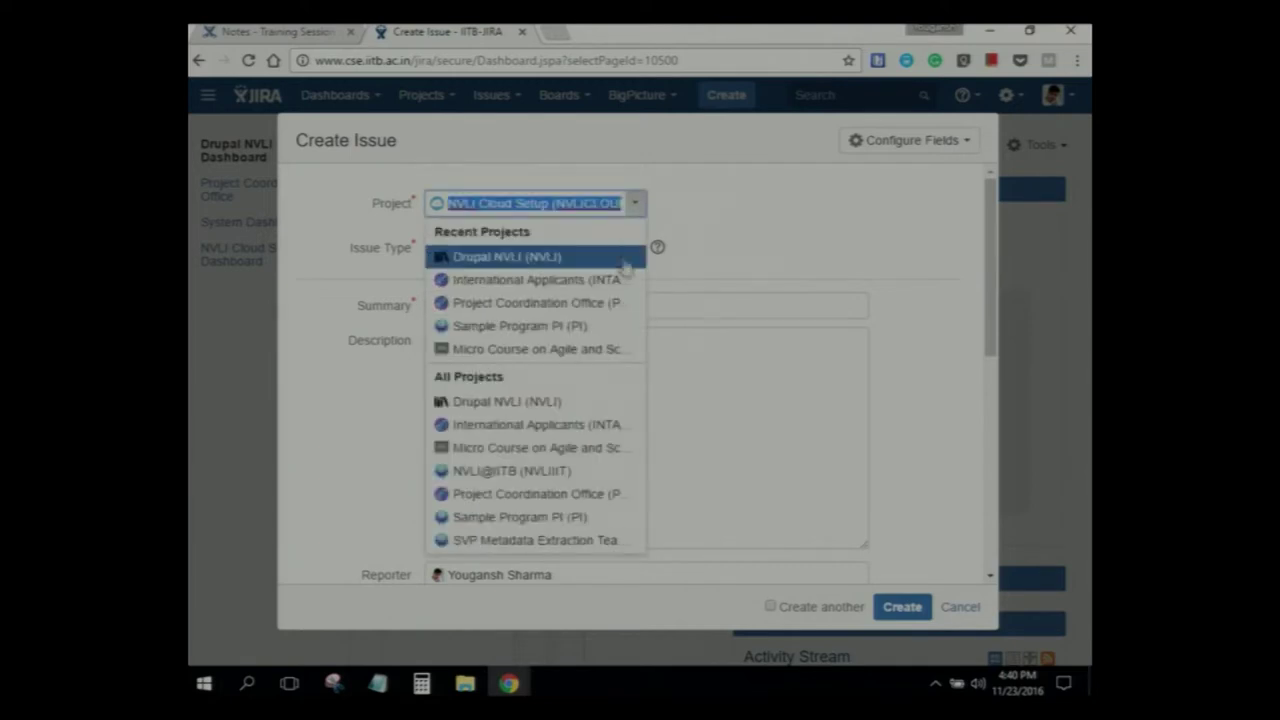
click(700, 191)
click(640, 206)
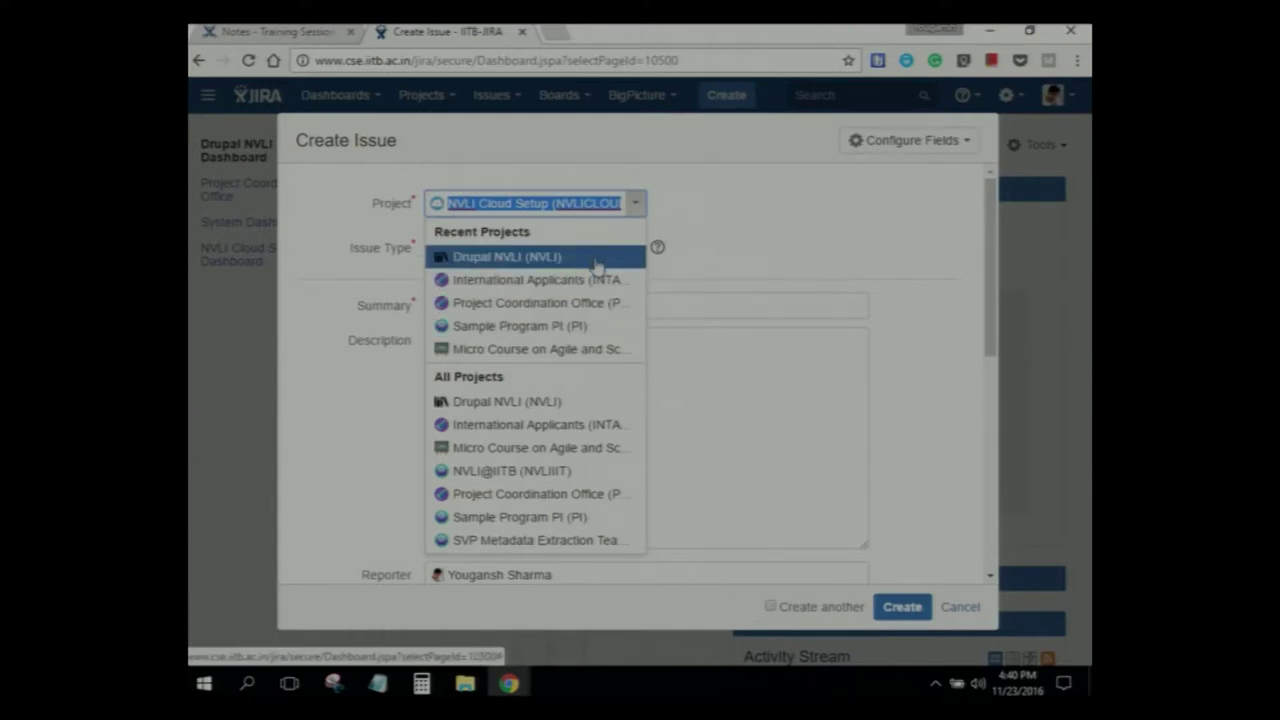
click(677, 203)
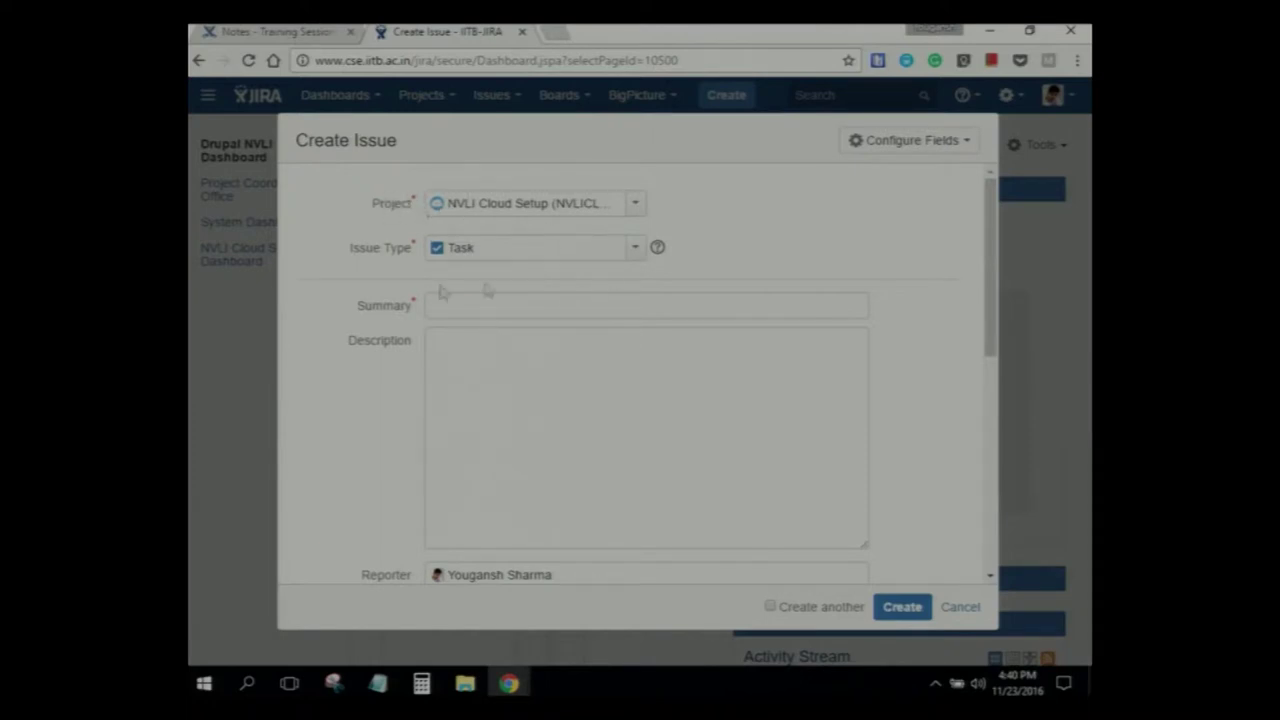
click(637, 248)
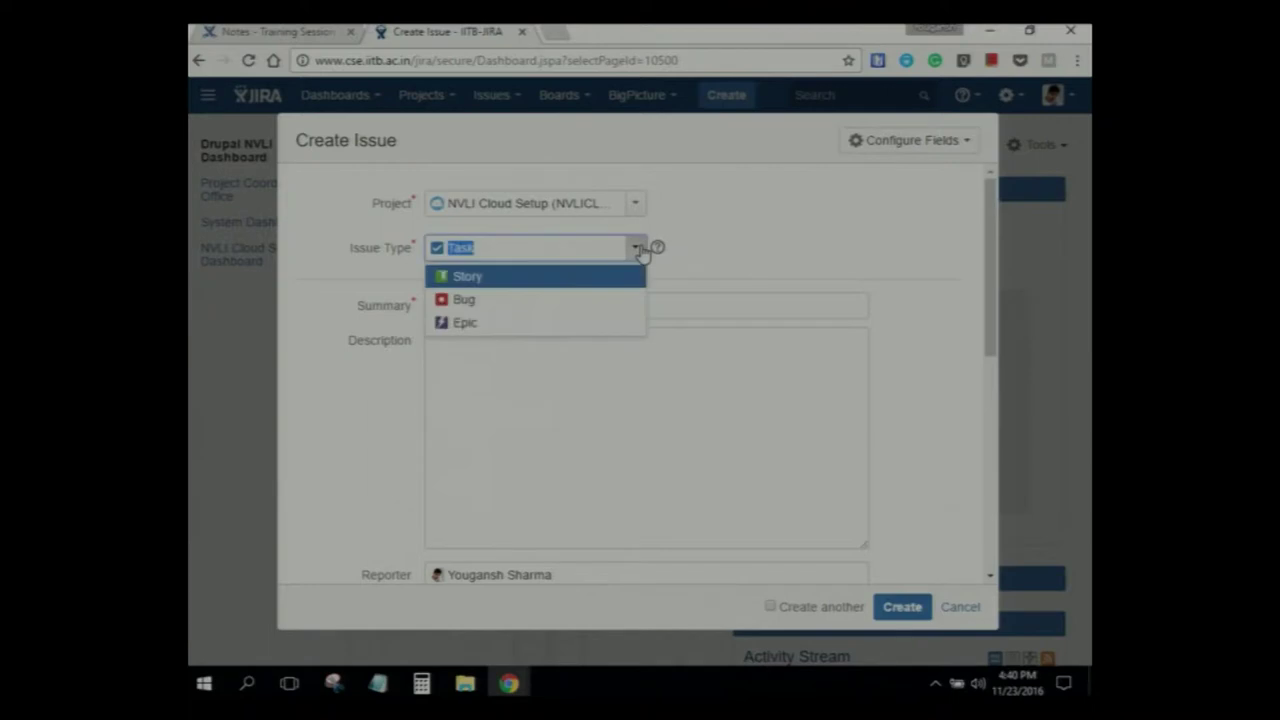
click(712, 218)
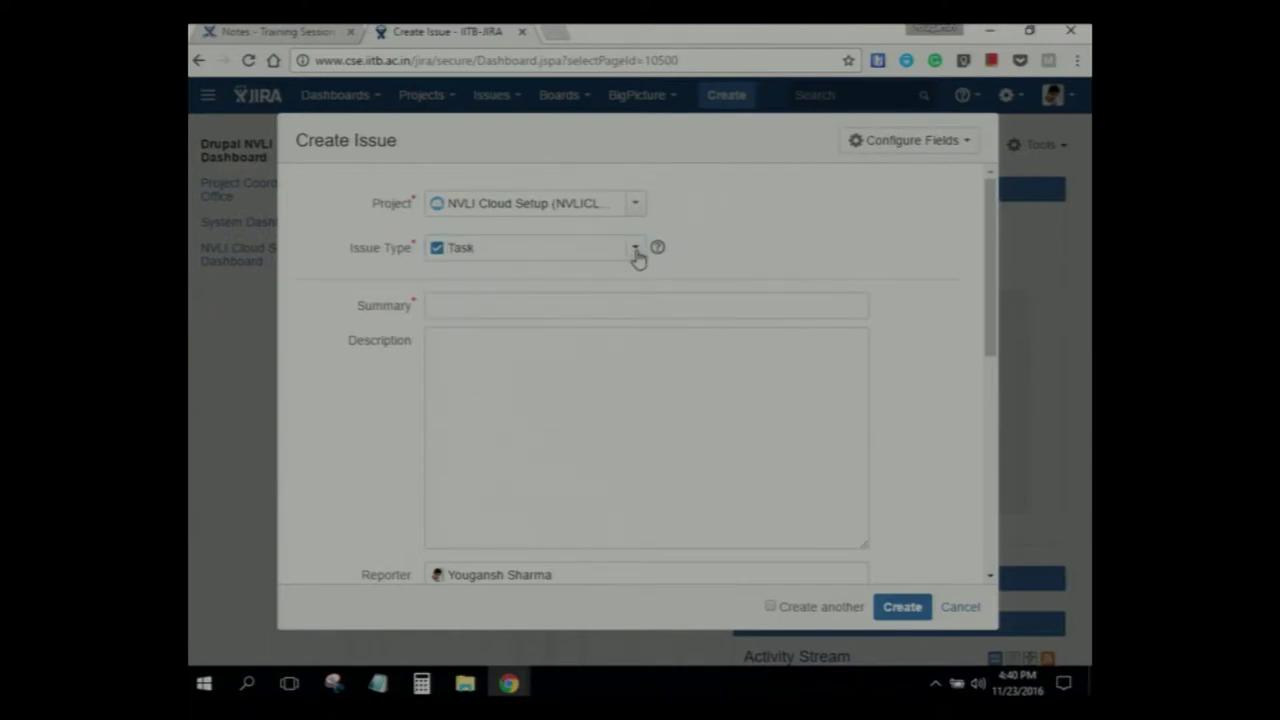
click(637, 249)
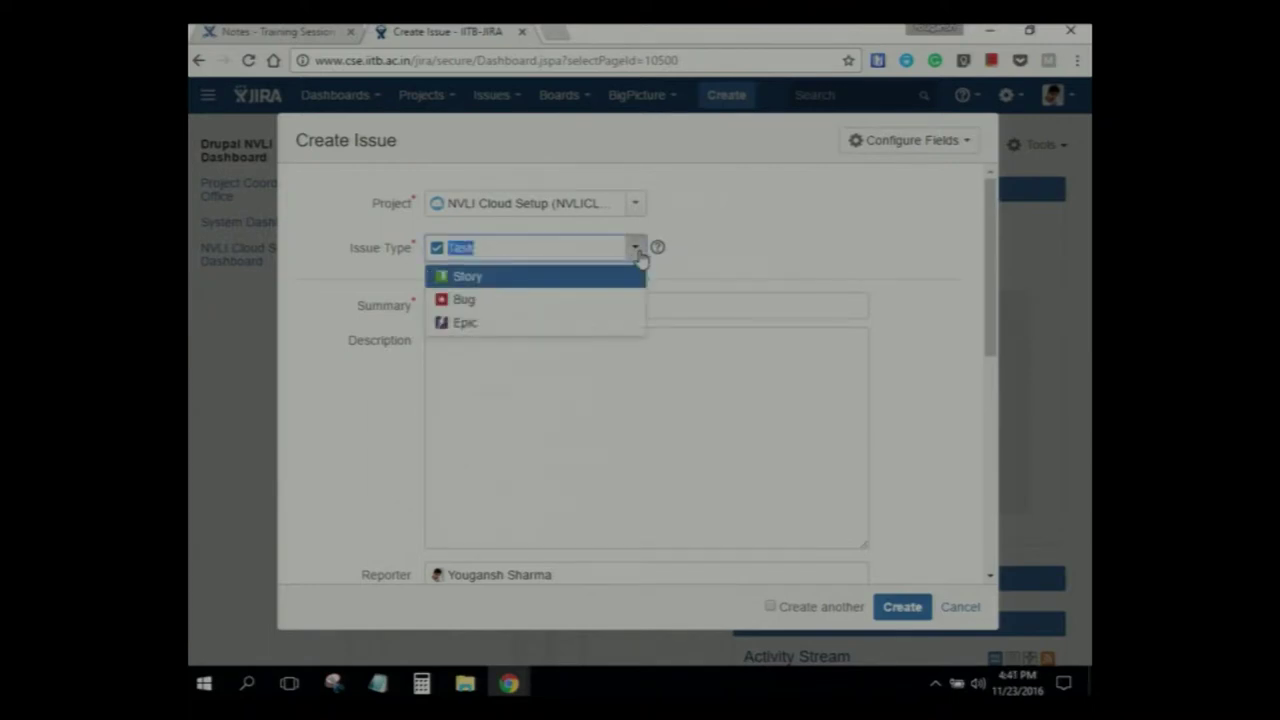
click(812, 223)
Step: Examine the Summary and Description fields of the new issue form and which fields are mandatory
scroll(547, 381, down, 3)
scroll(546, 394, up, 2)
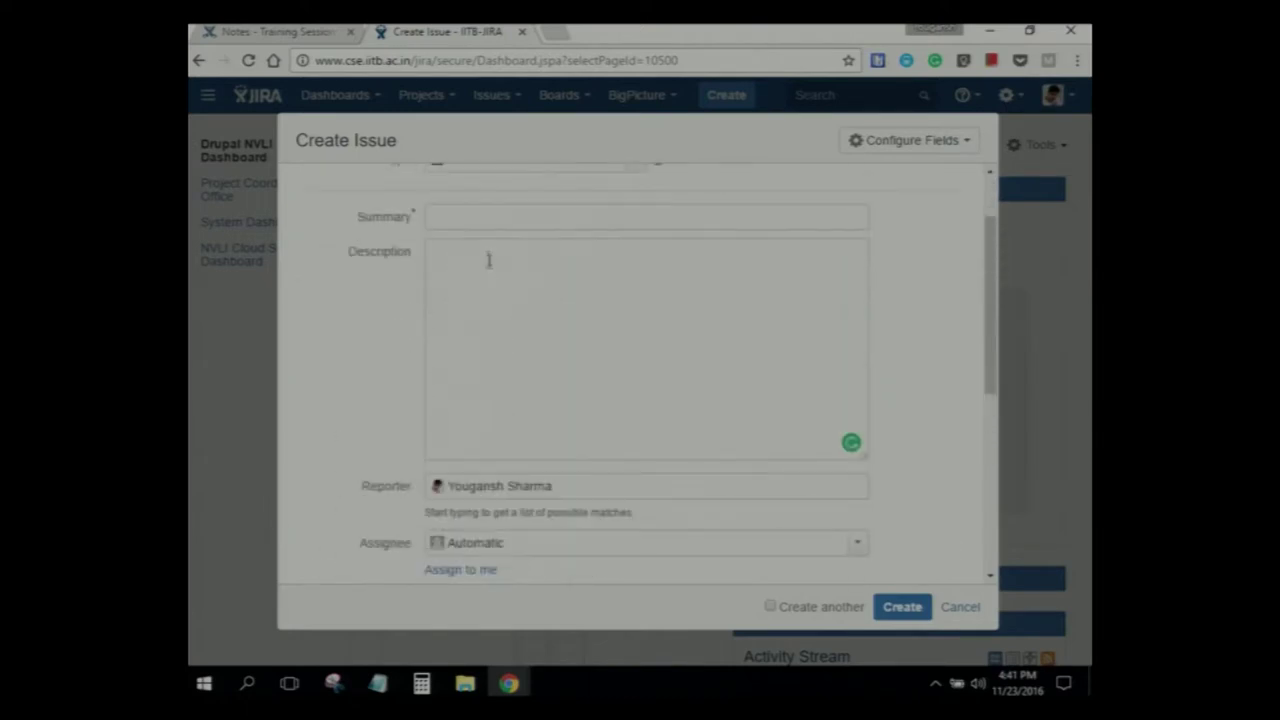
click(474, 214)
scroll(601, 327, up, 1)
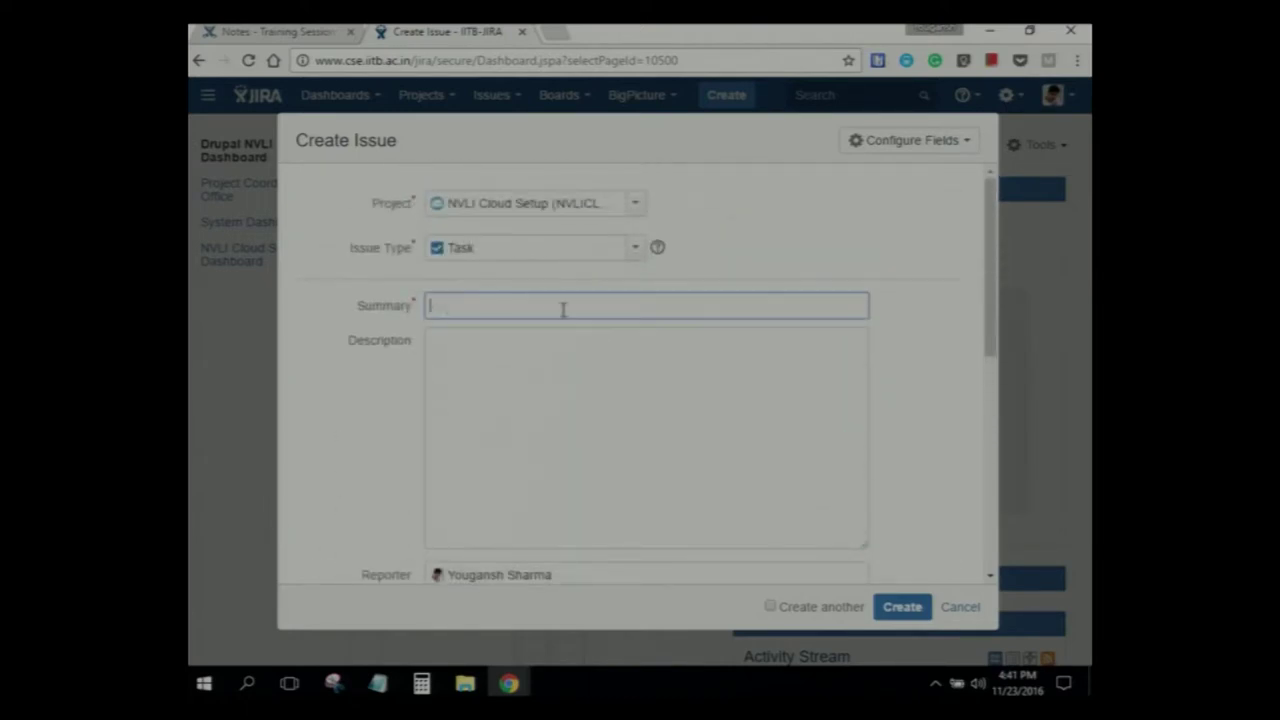
double_click(366, 306)
drag(371, 340, 414, 341)
click(384, 292)
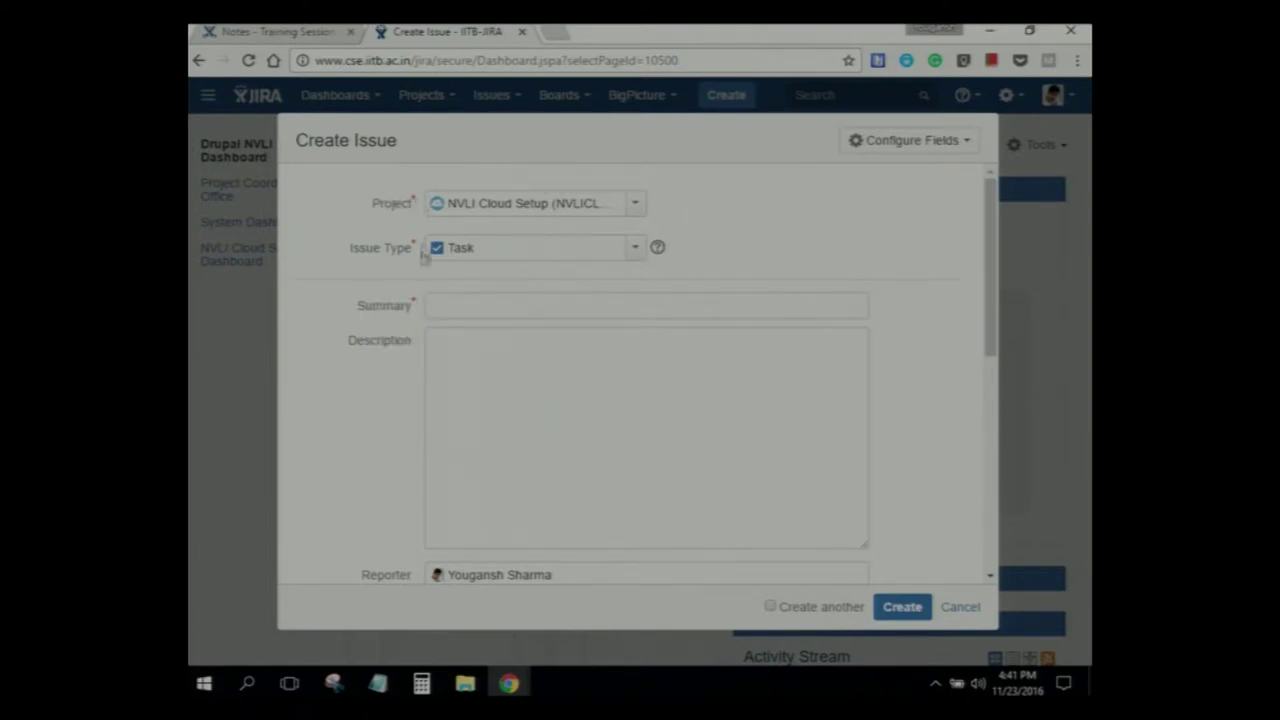
click(487, 400)
scroll(655, 433, down, 3)
scroll(620, 423, up, 3)
click(336, 347)
scroll(480, 335, down, 1)
click(506, 329)
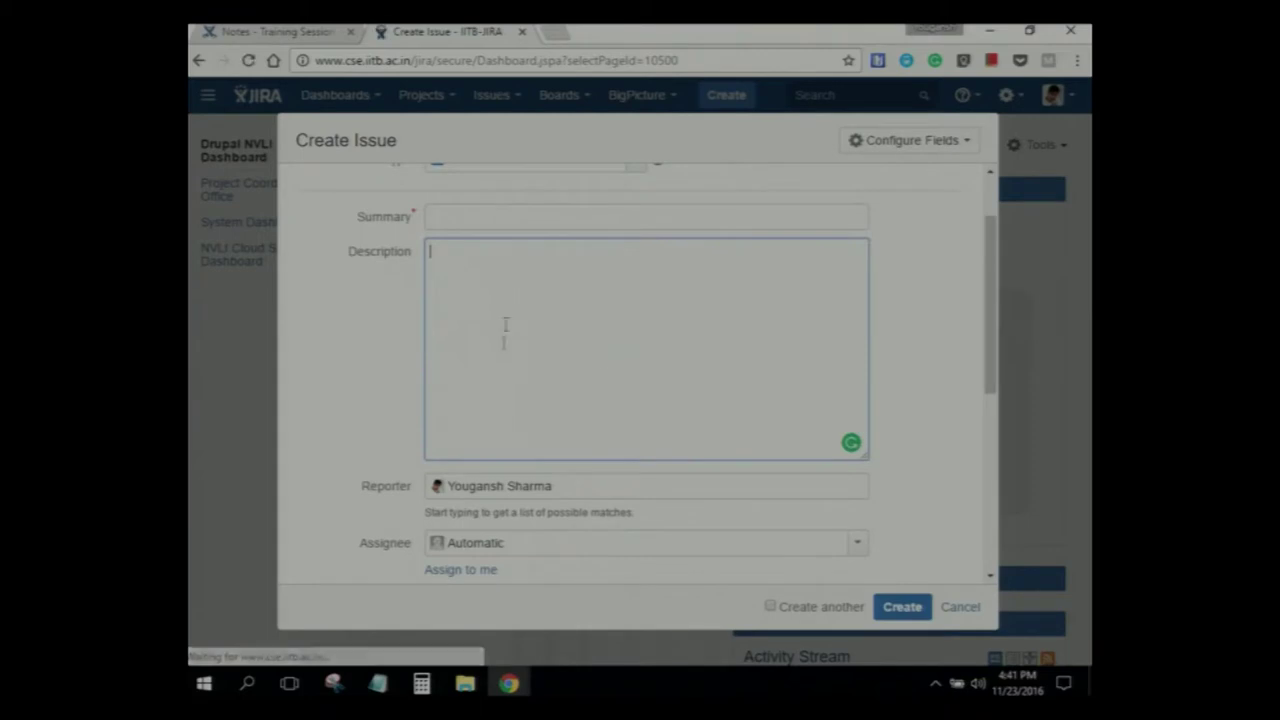
Step: Review the Reporter and Assignee fields and assign the new issue to yourself
scroll(603, 360, down, 2)
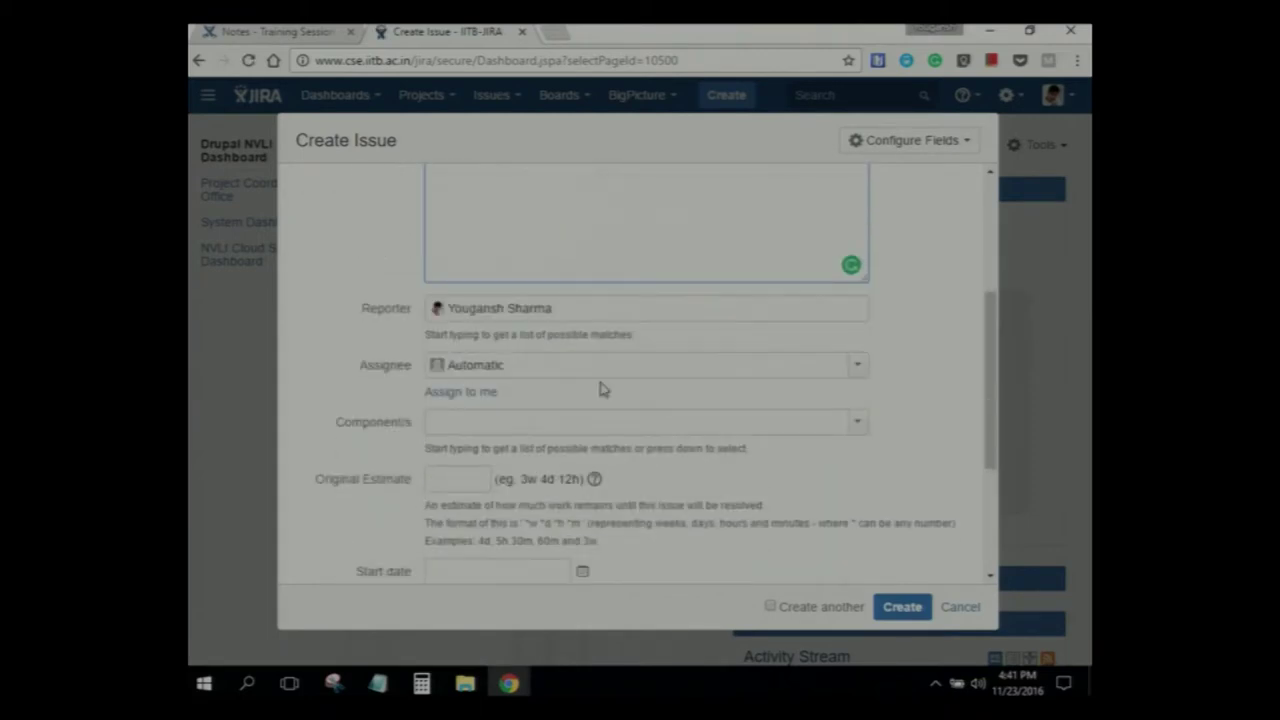
scroll(603, 385, up, 1)
scroll(601, 385, up, 1)
scroll(554, 411, down, 2)
scroll(537, 421, down, 1)
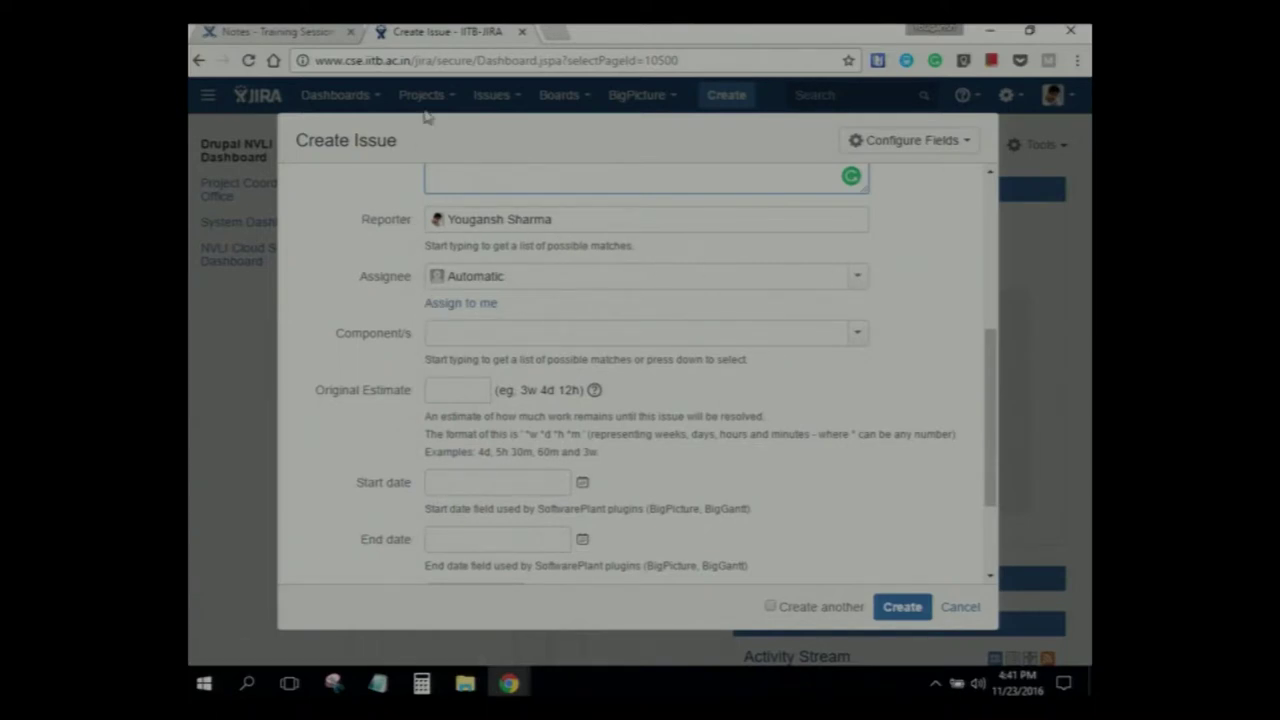
click(472, 306)
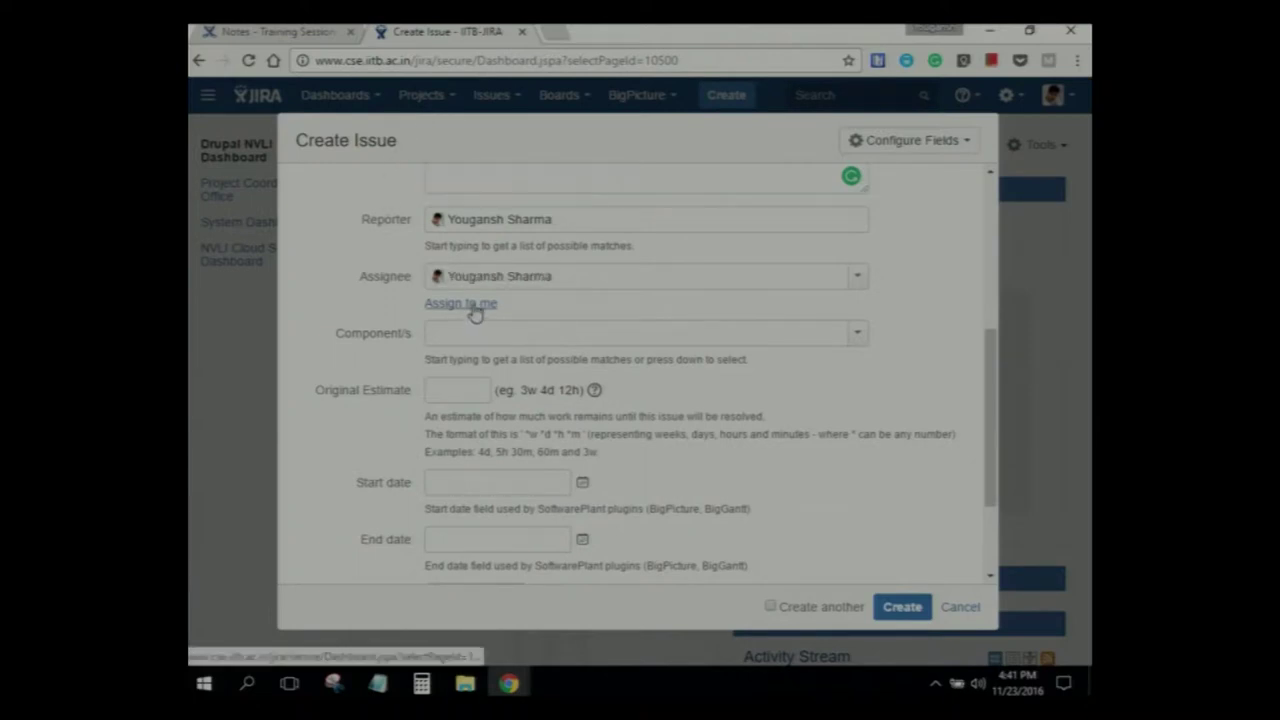
Step: Review the original estimate, start and end date, and risk fields, and discard the new issue without saving
scroll(502, 385, down, 1)
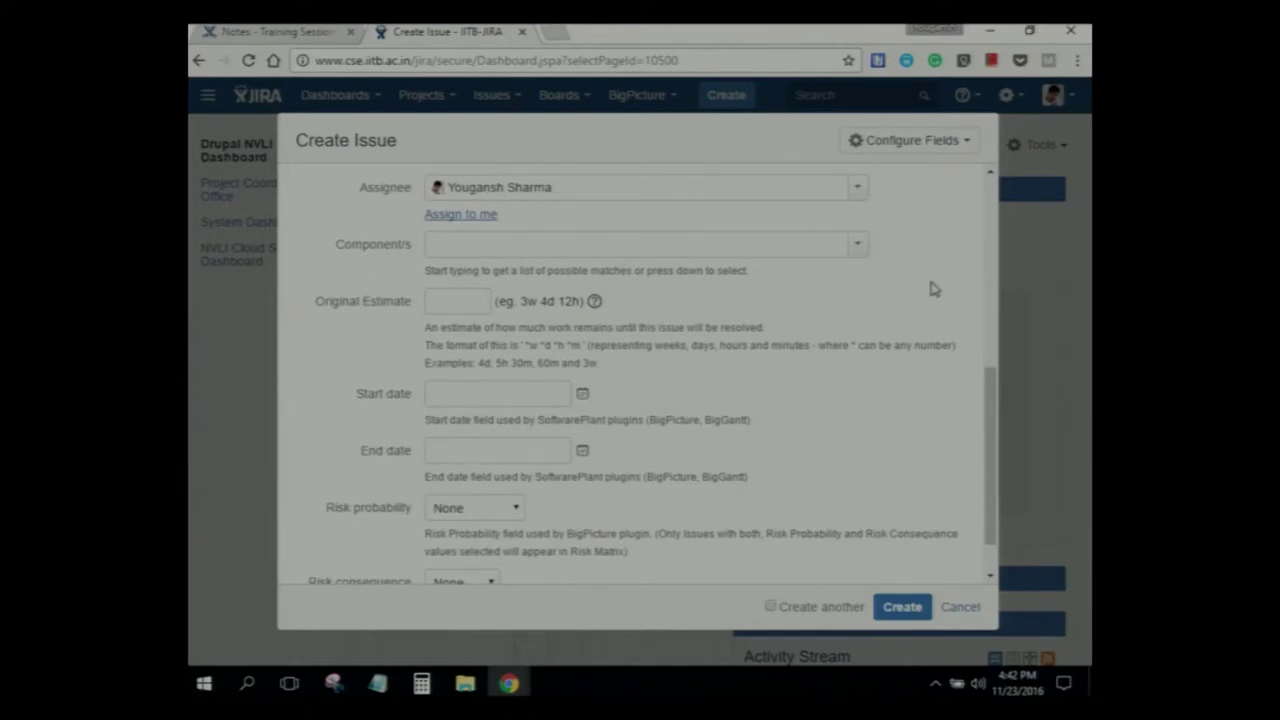
click(440, 302)
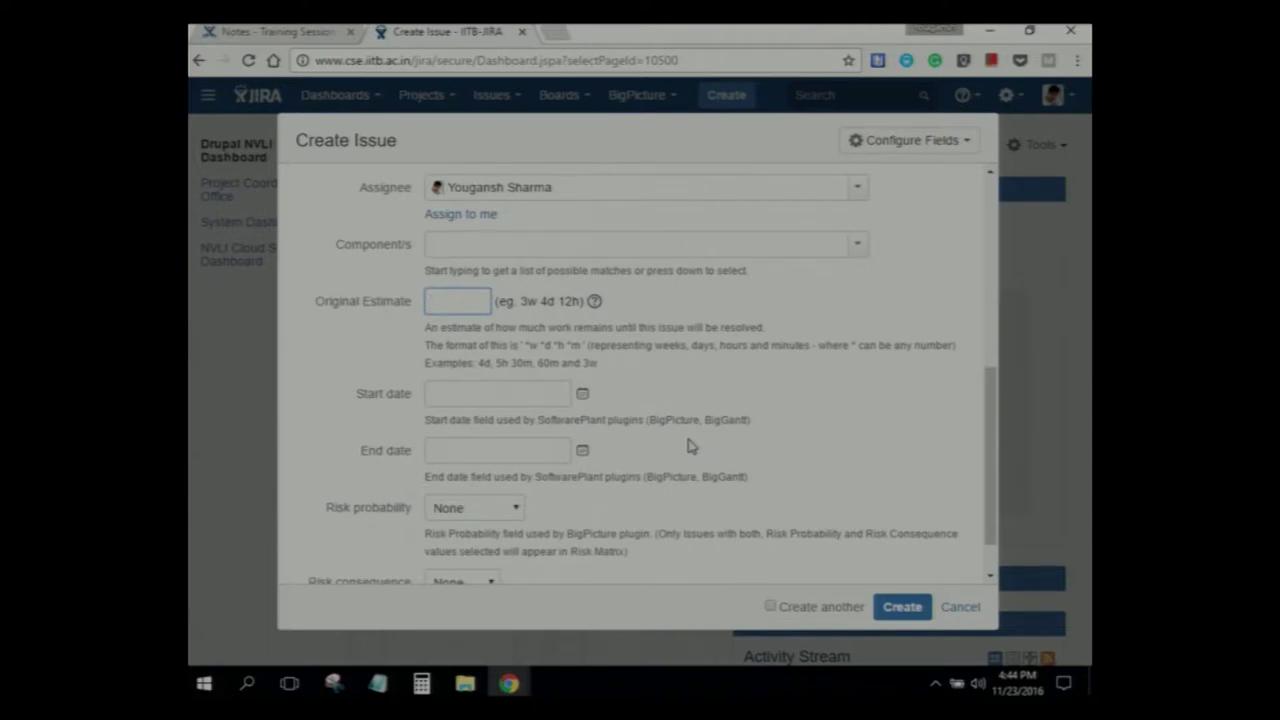
scroll(520, 500, down, 1)
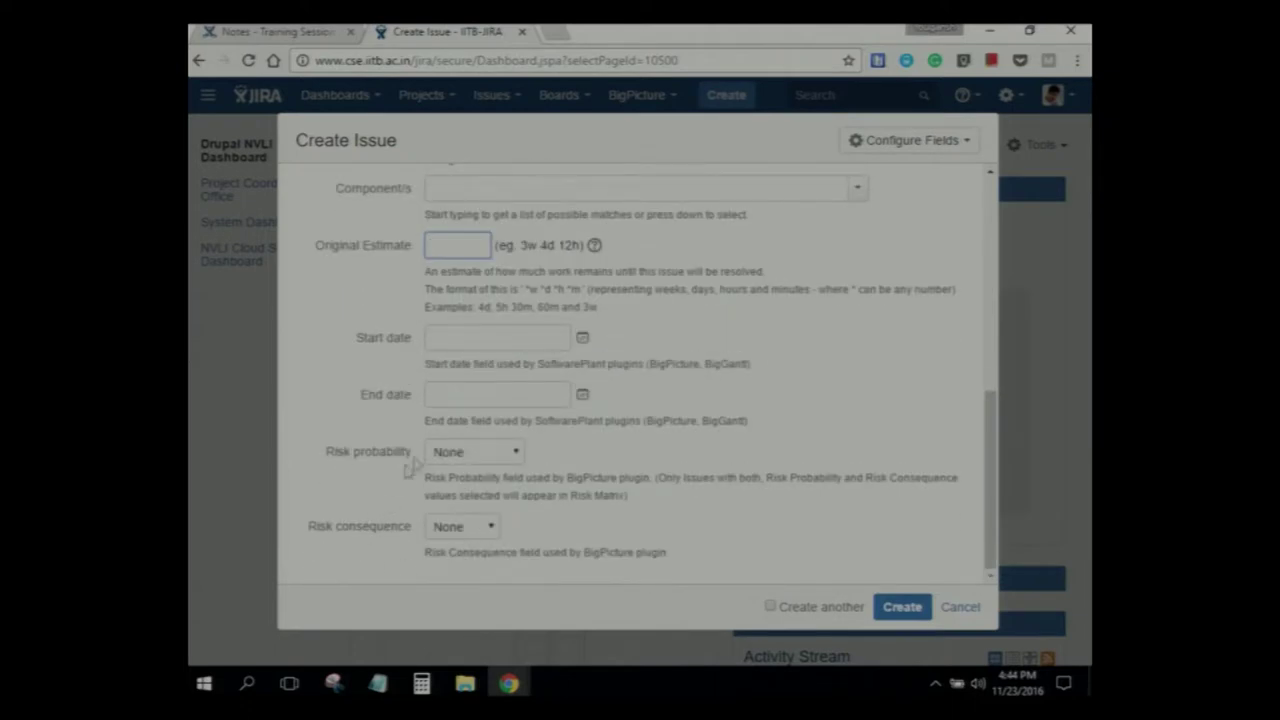
click(960, 607)
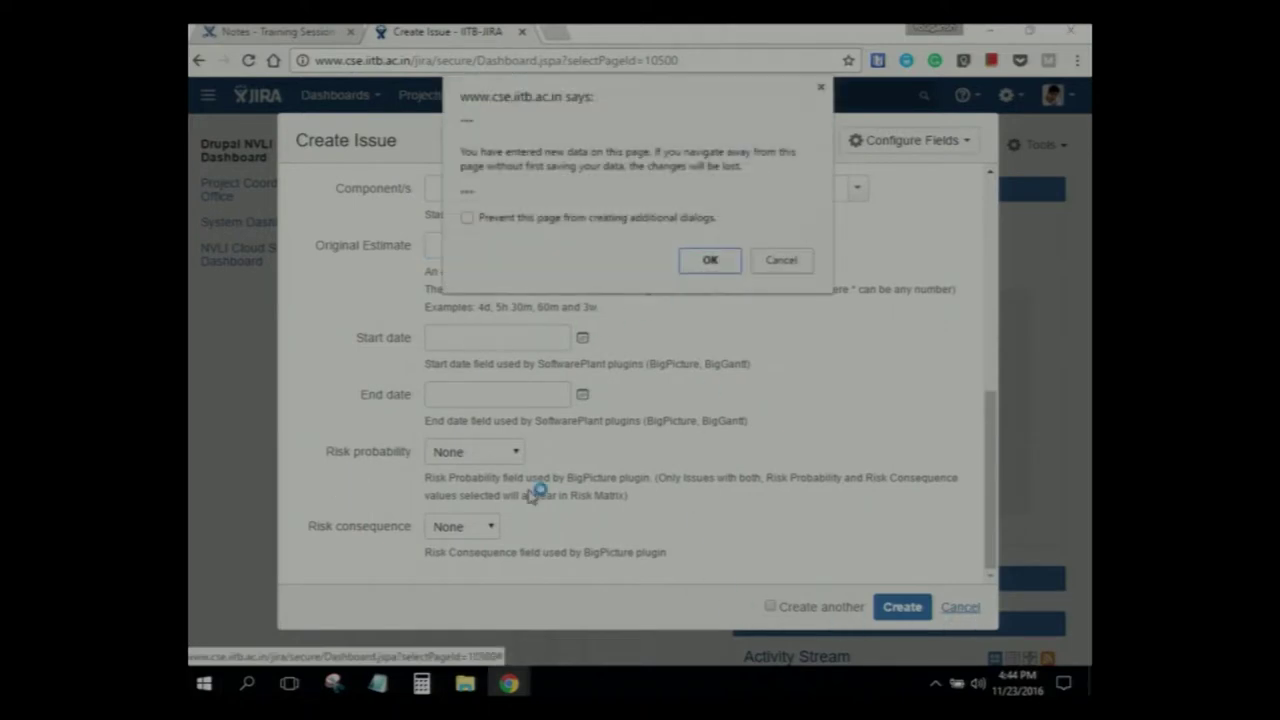
click(707, 260)
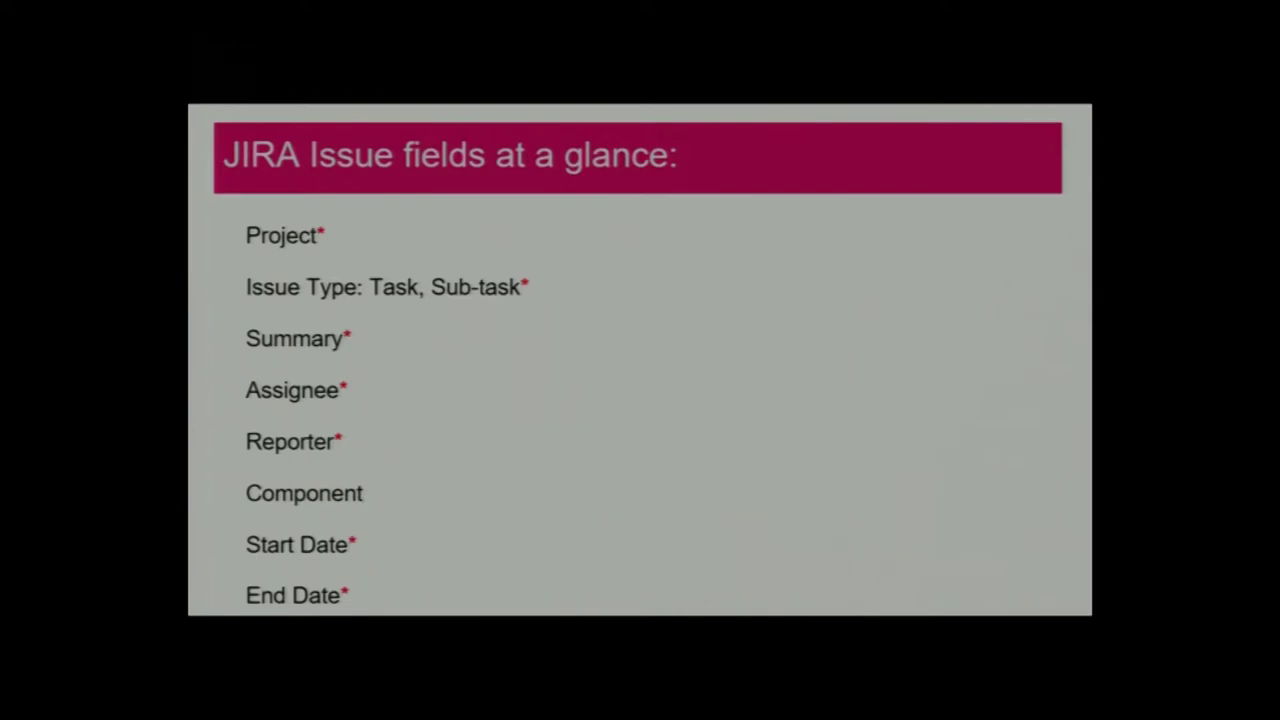
key(Right)
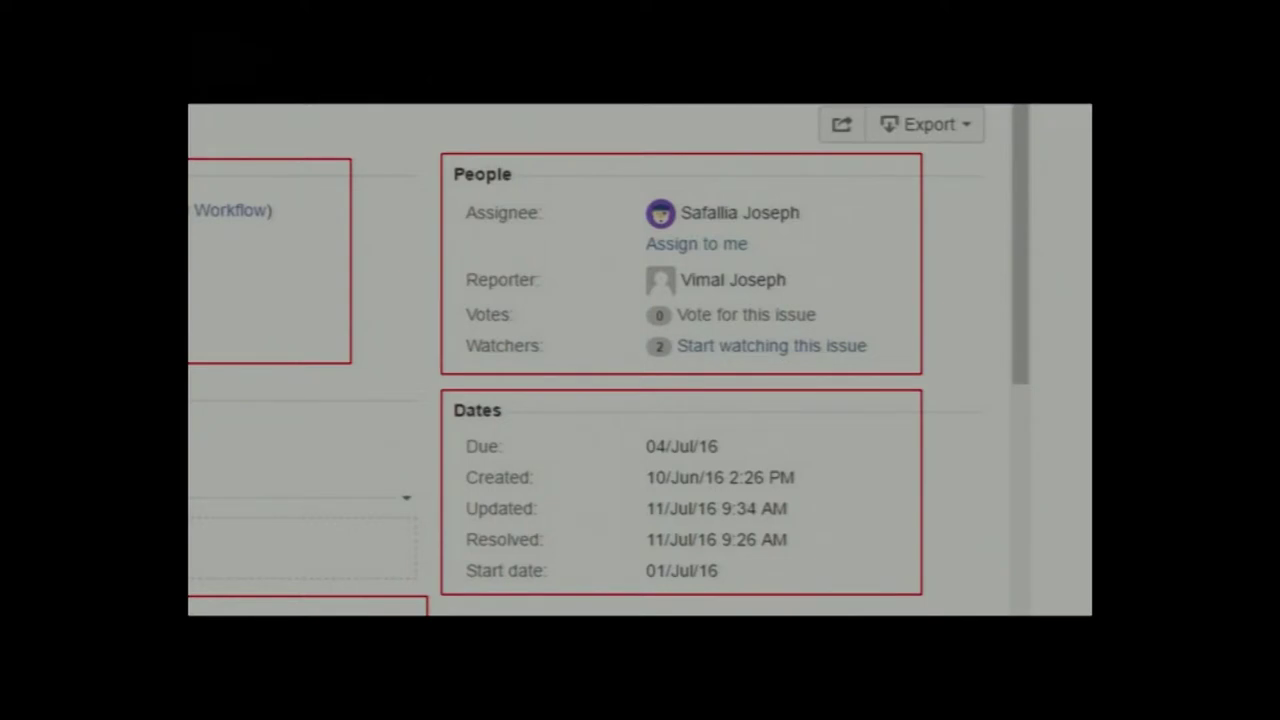
scroll(609, 360, down, 2)
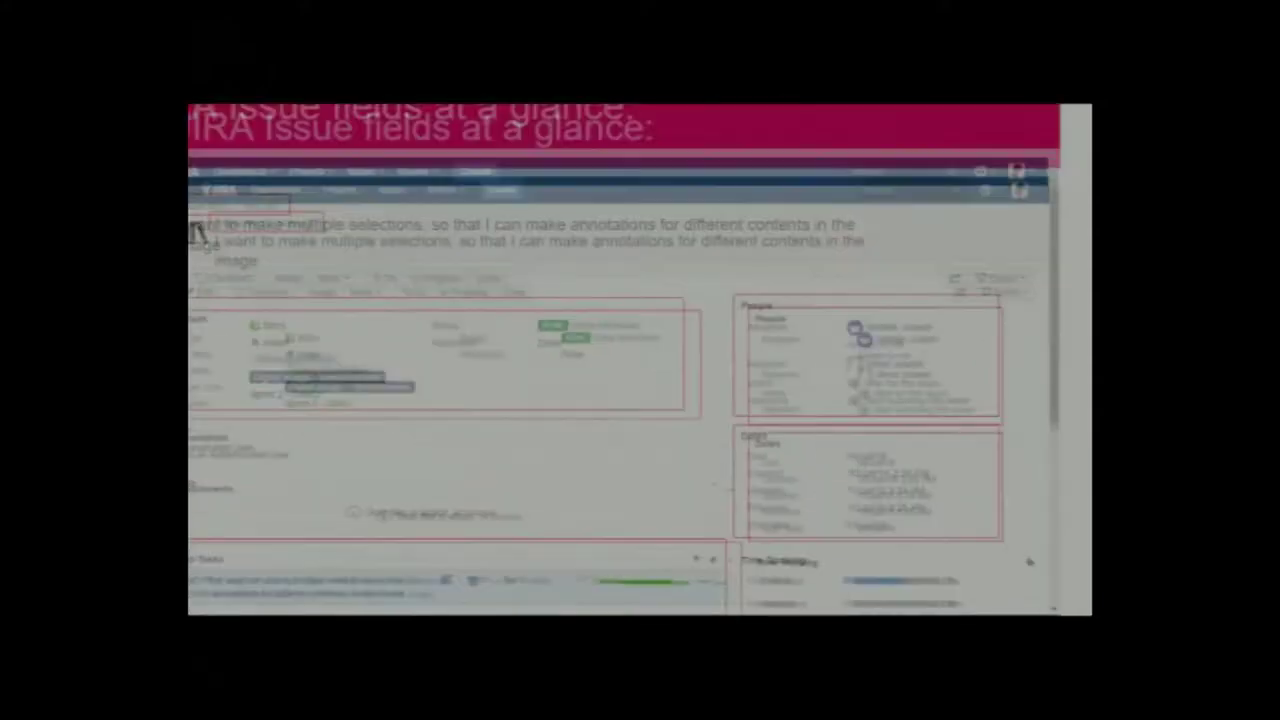
key(Right)
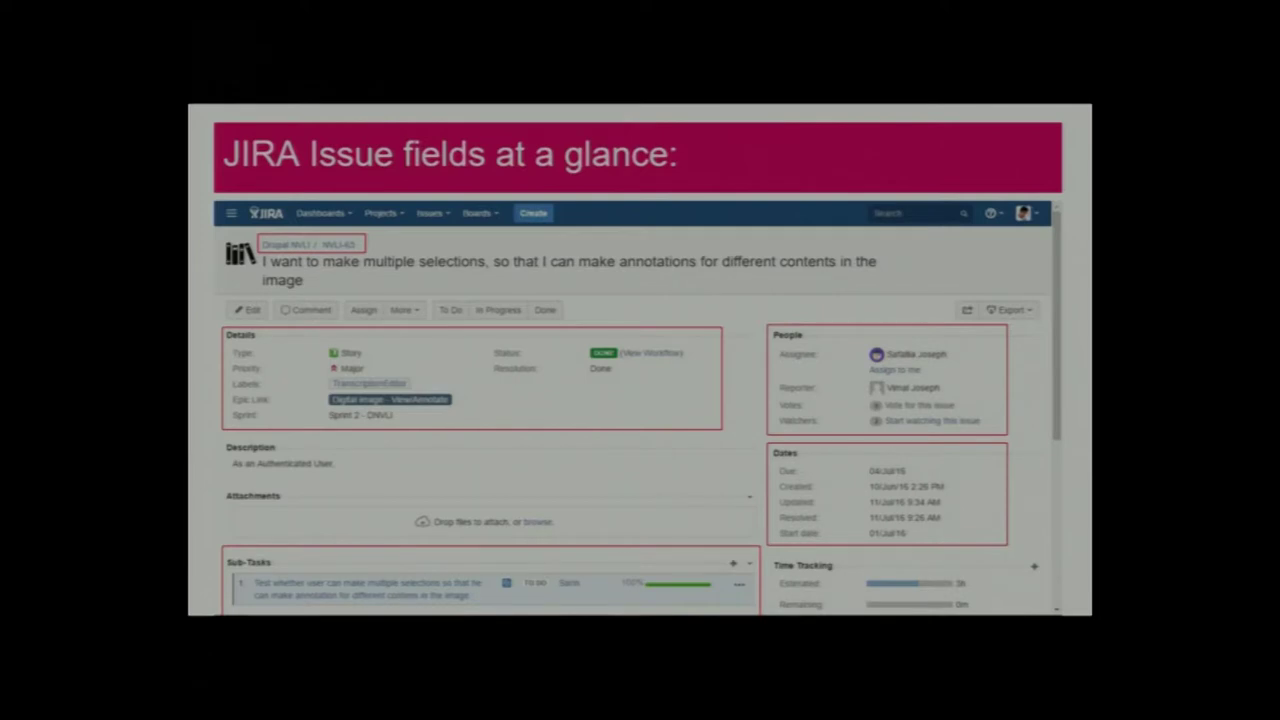
key(Right)
key(Right)
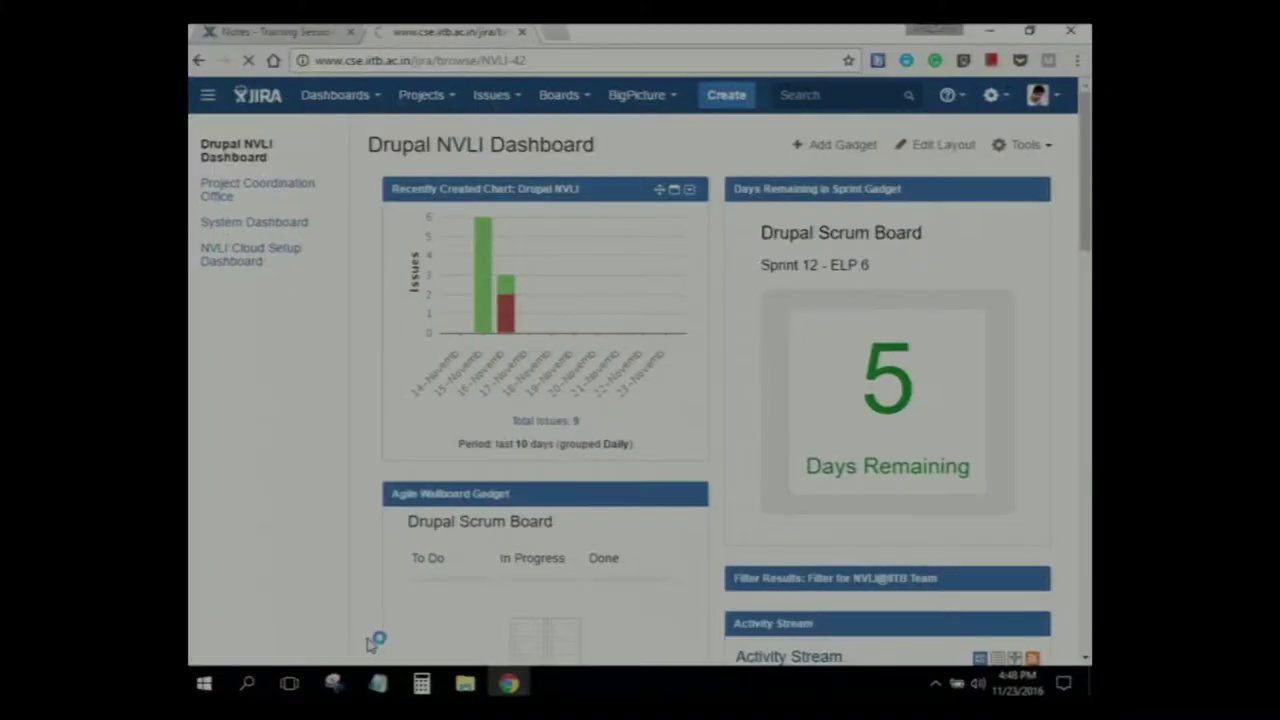
Step: Open issue NVLI-42 and view its workflow diagram
click(333, 652)
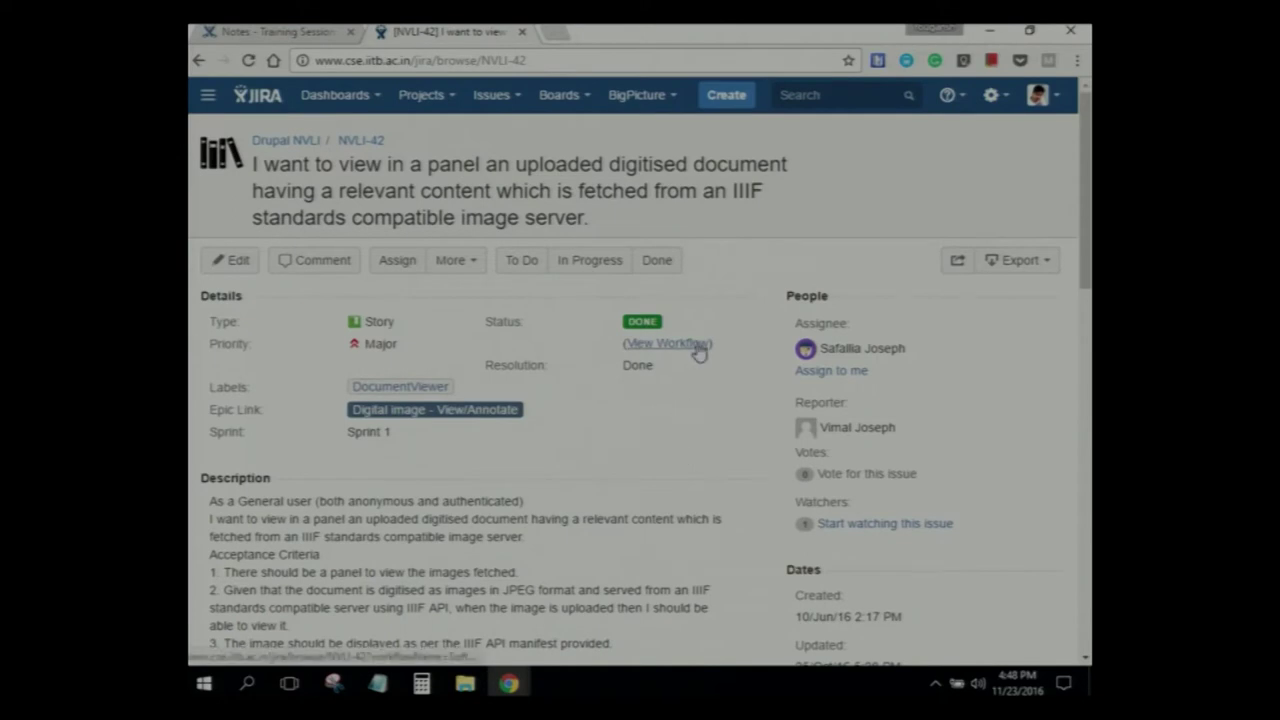
click(697, 345)
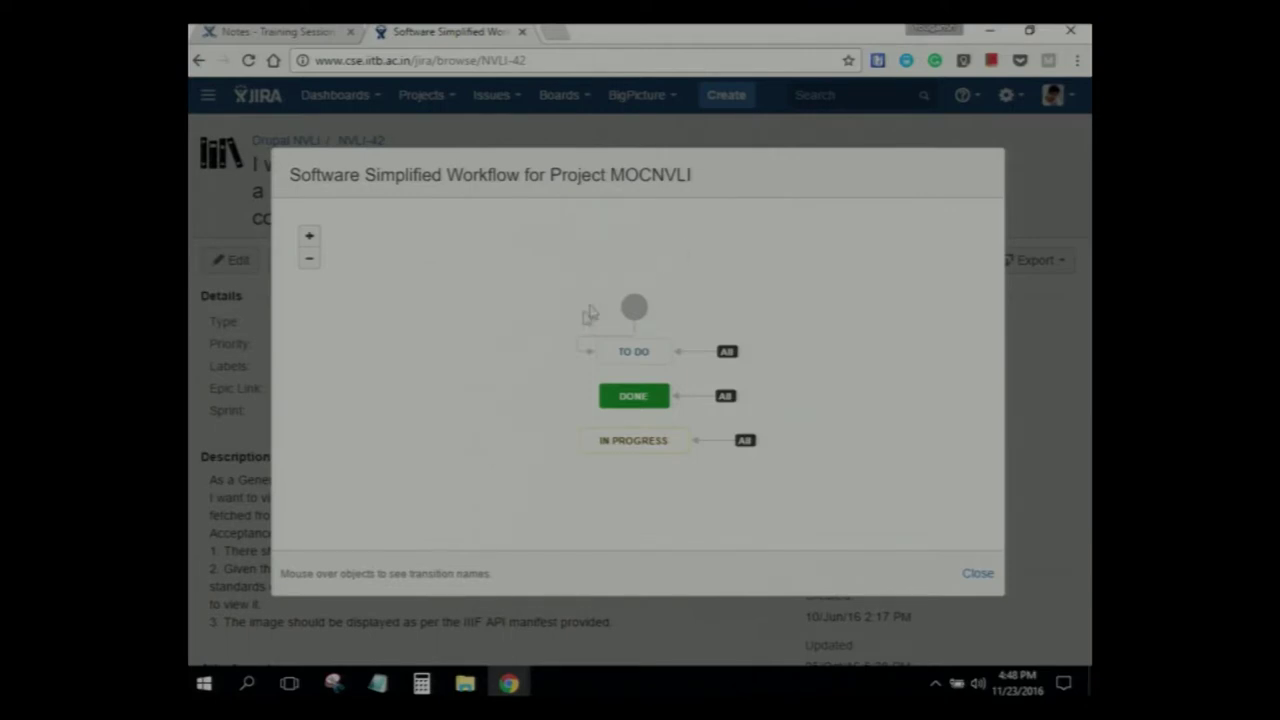
mouse_move(646, 351)
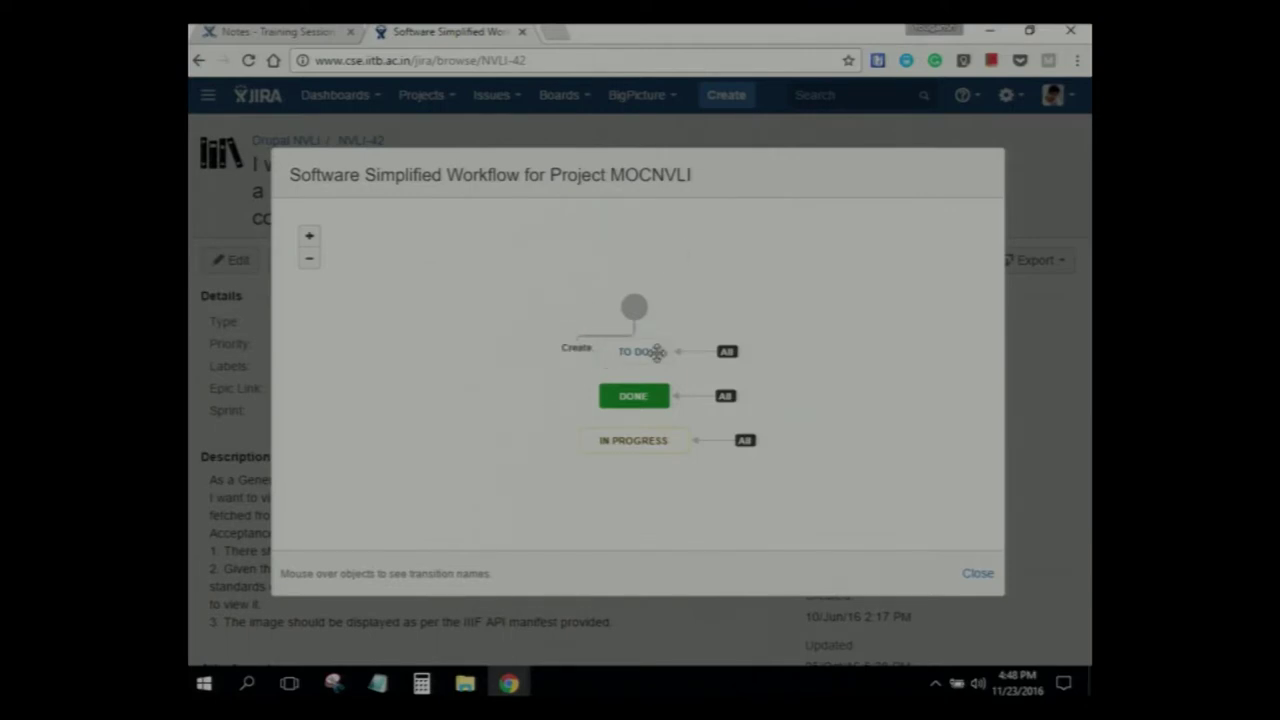
Step: Rearrange the workflow diagram to run To Do, In Progress, Done from top to bottom, and close the diagram
drag(620, 398, 614, 481)
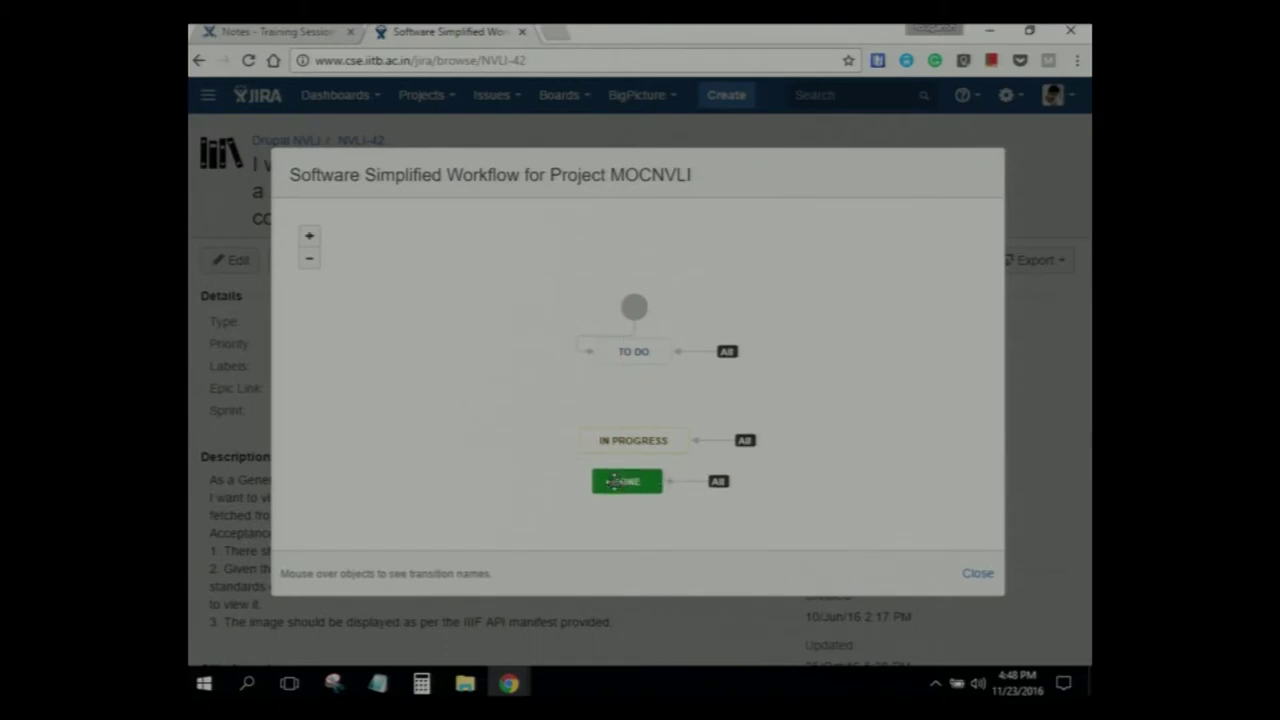
drag(640, 432, 622, 394)
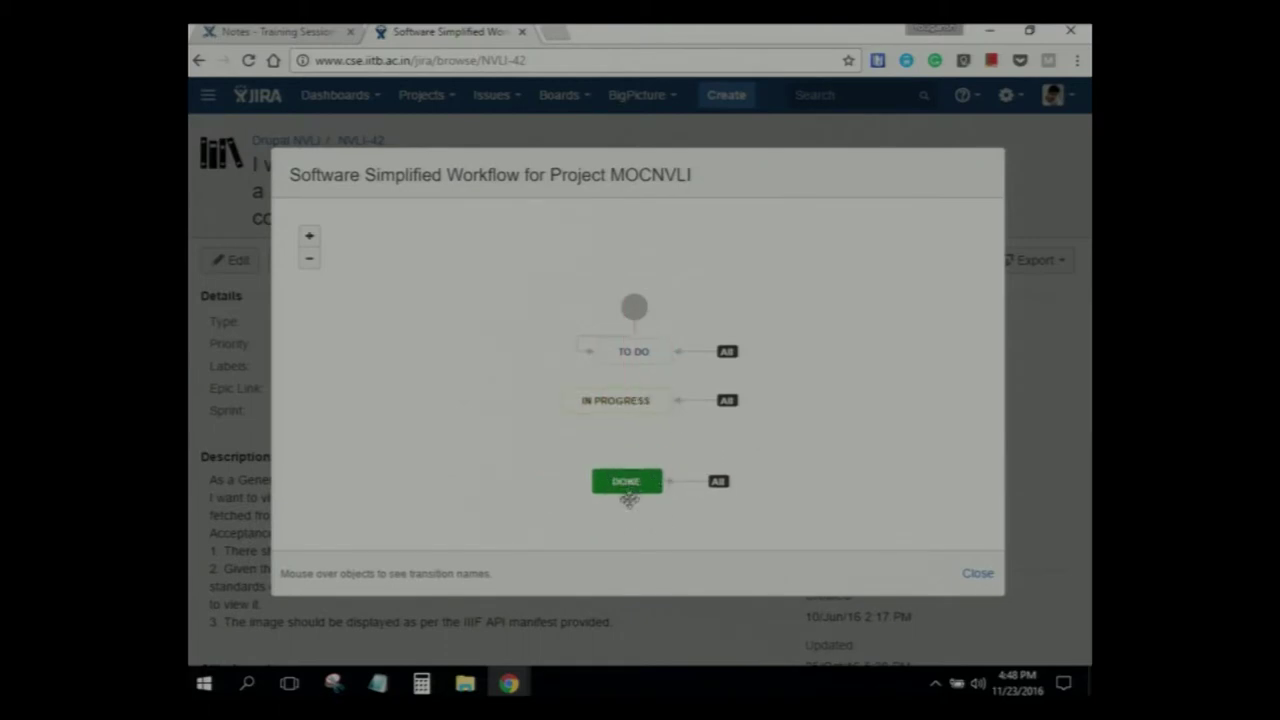
drag(628, 500, 622, 470)
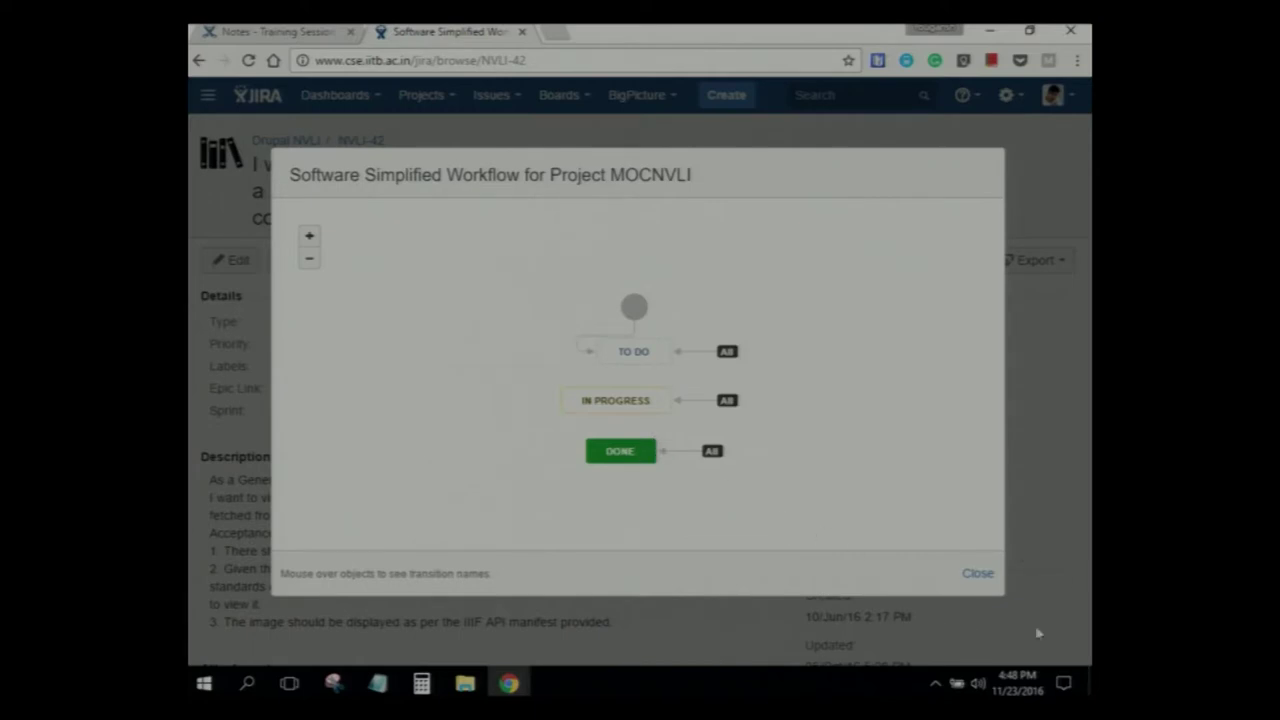
click(978, 573)
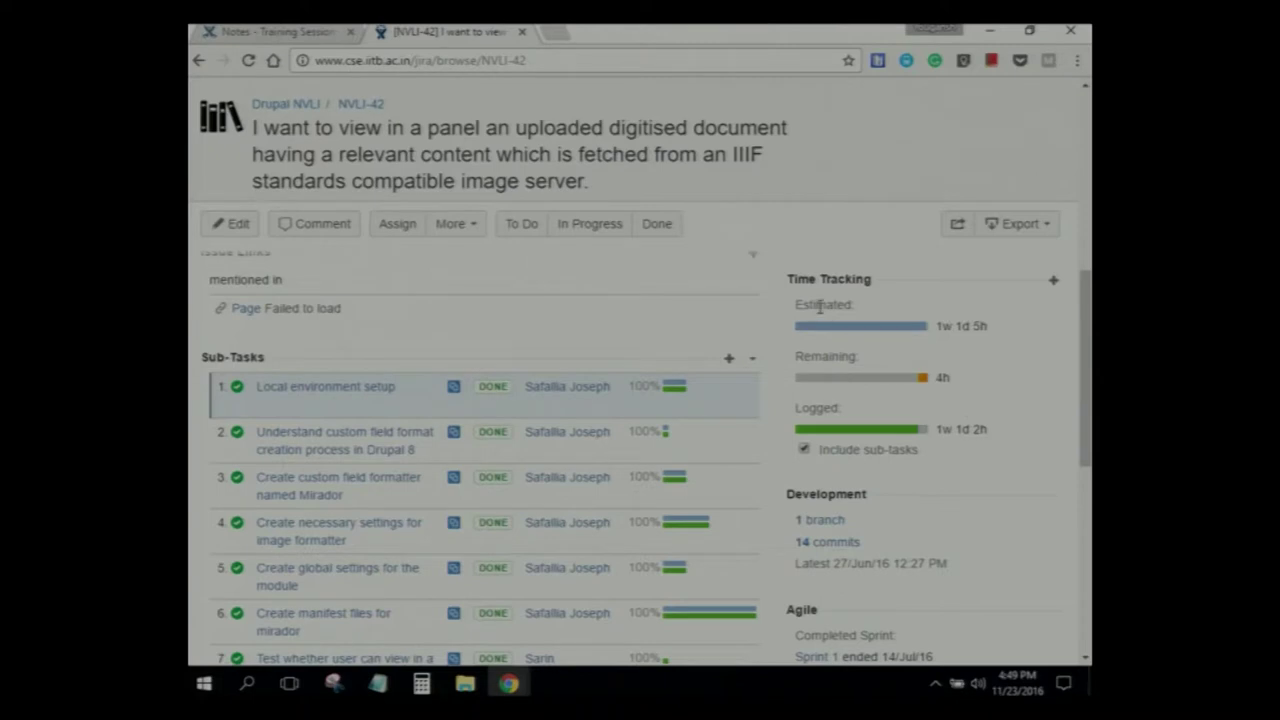
Step: Examine the estimated, remaining and logged time in the Time Tracking section of issue NVLI-42
drag(790, 318, 886, 306)
click(963, 355)
scroll(758, 516, down, 1)
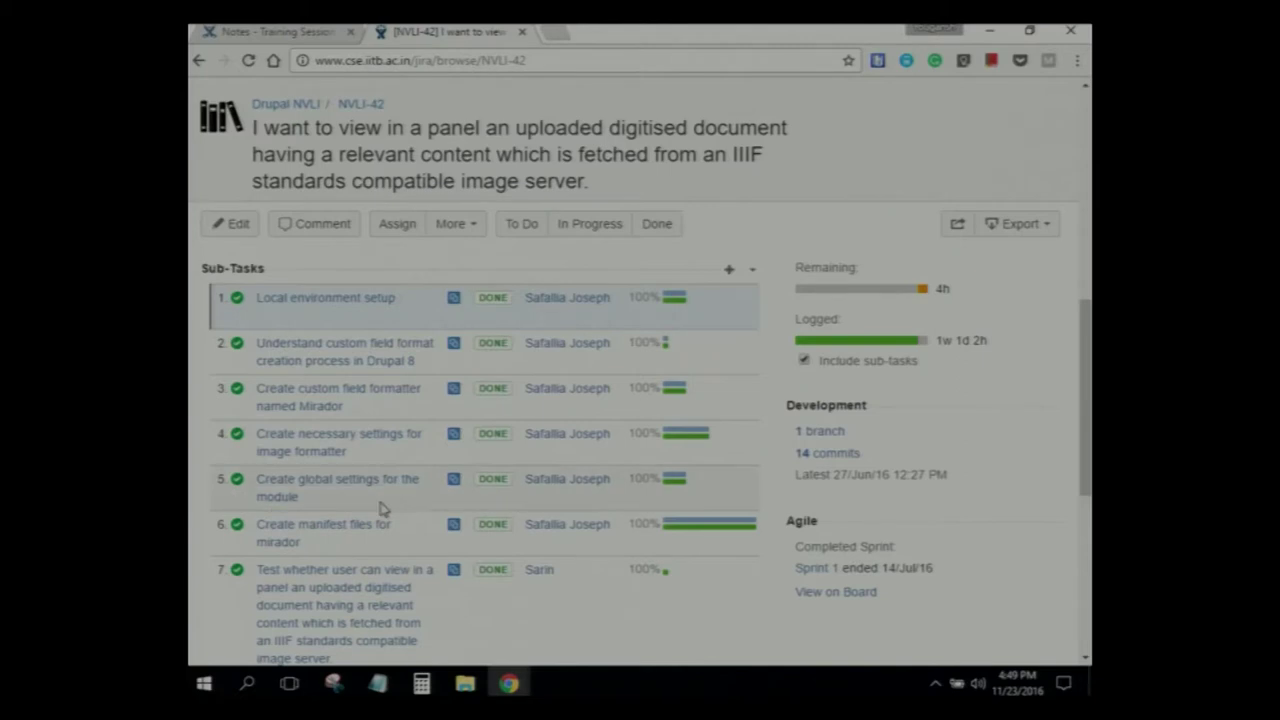
Step: Review the issue's sub-tasks with their status, assignee and progress
scroll(384, 470, up, 1)
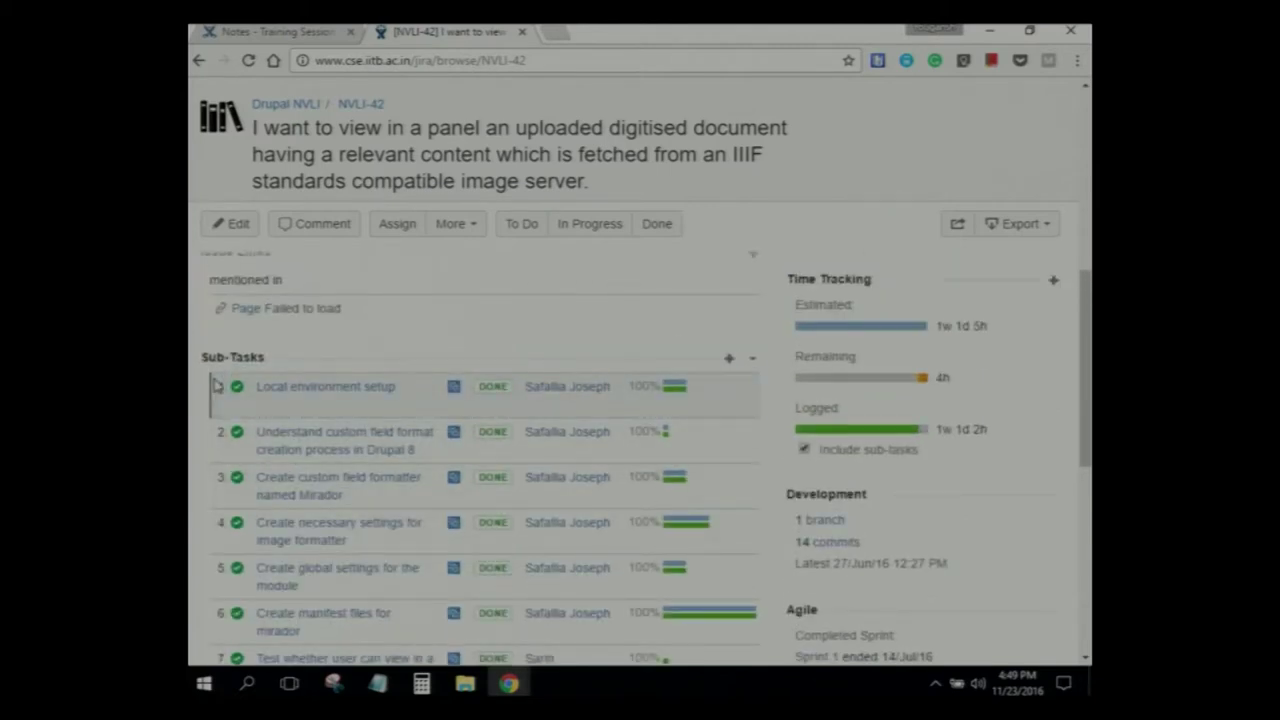
scroll(383, 588, down, 3)
scroll(386, 591, up, 10)
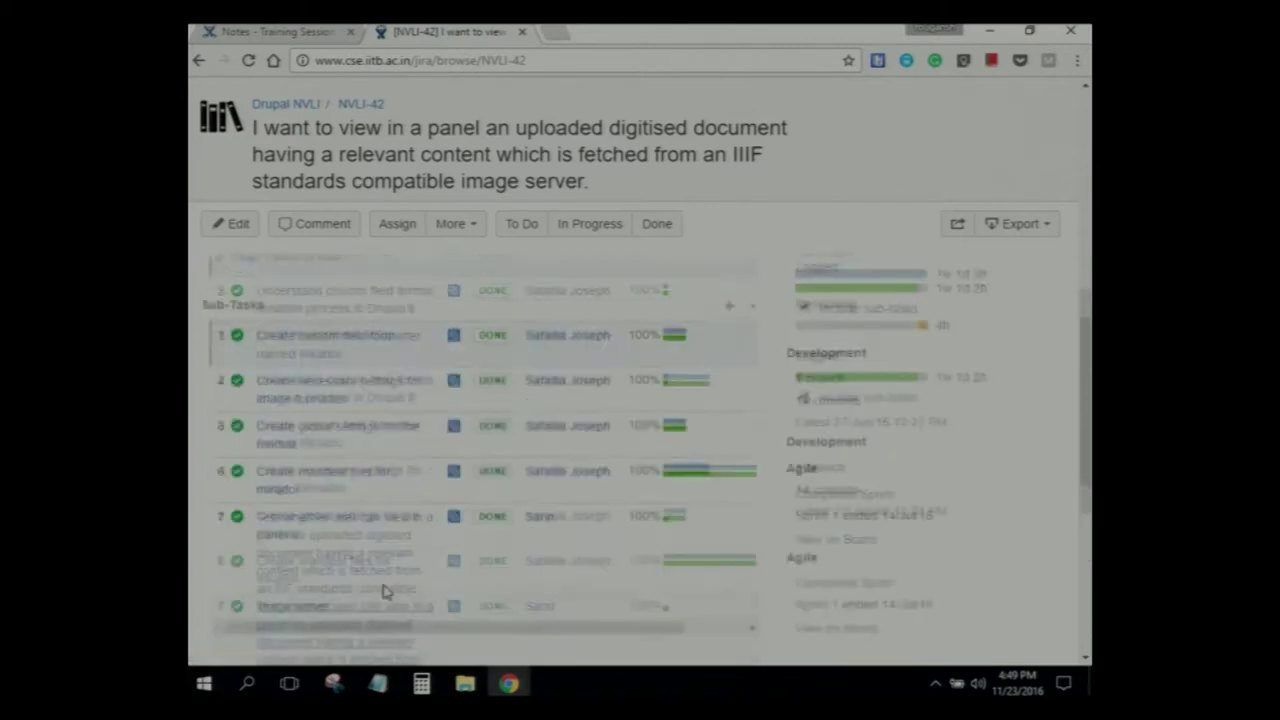
scroll(257, 543, down, 6)
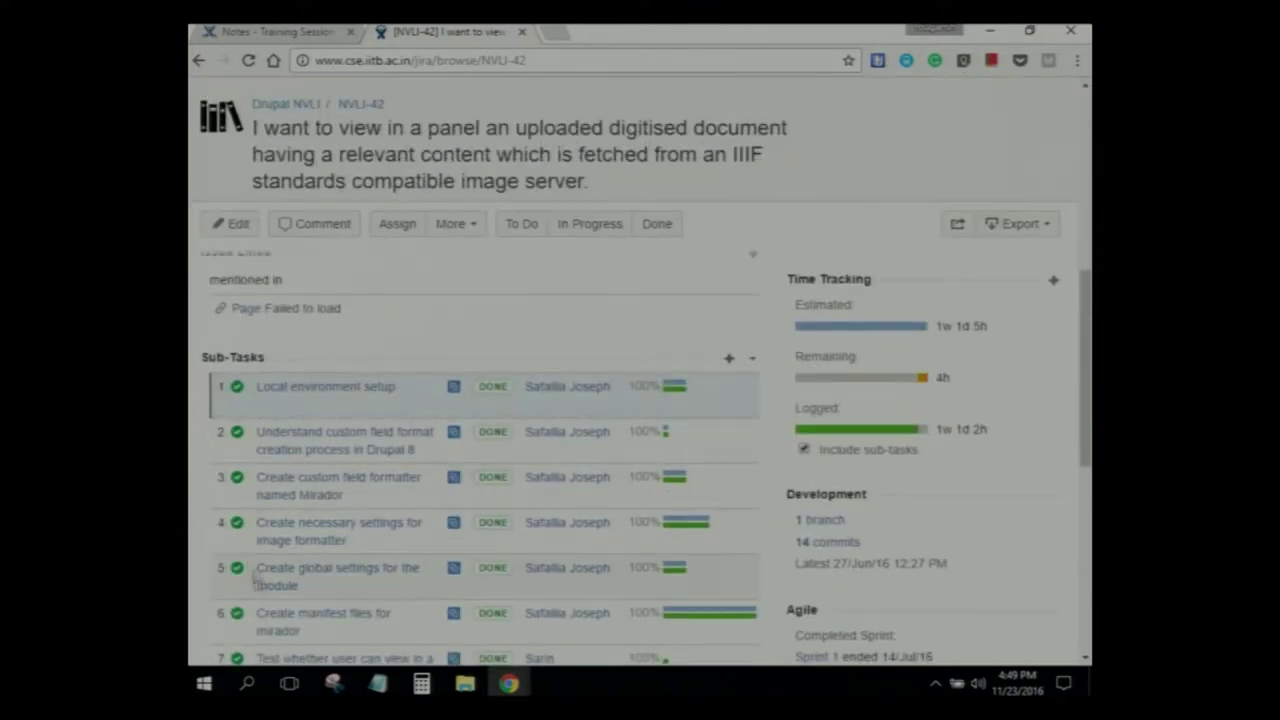
scroll(340, 620, down, 2)
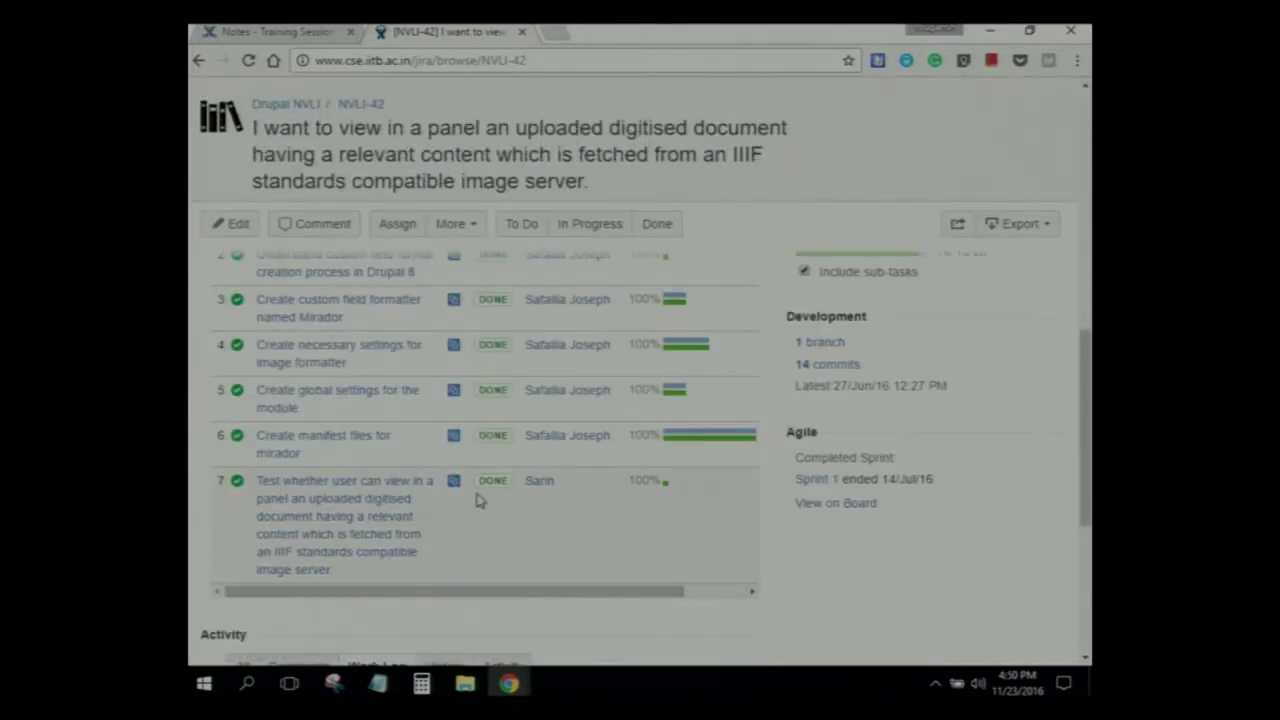
Step: Review the issue's activity through the All, Comments, Work Log, History and Activity views
scroll(597, 477, down, 3)
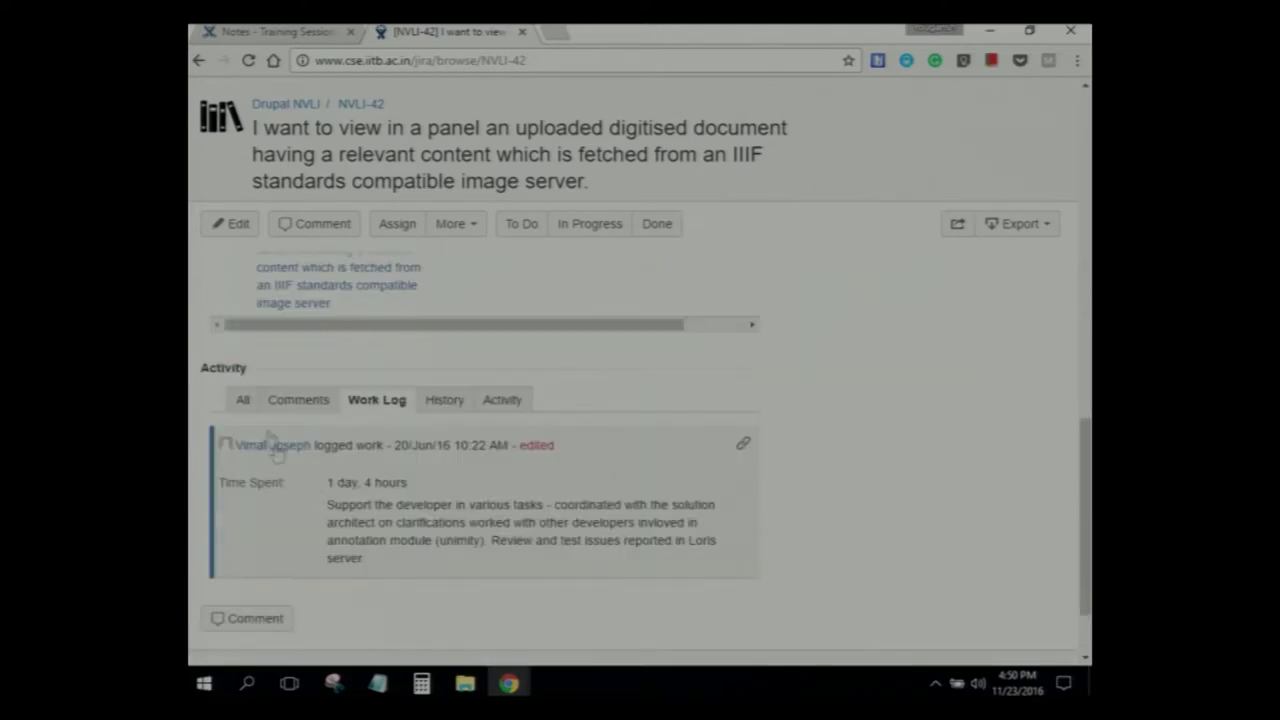
click(243, 400)
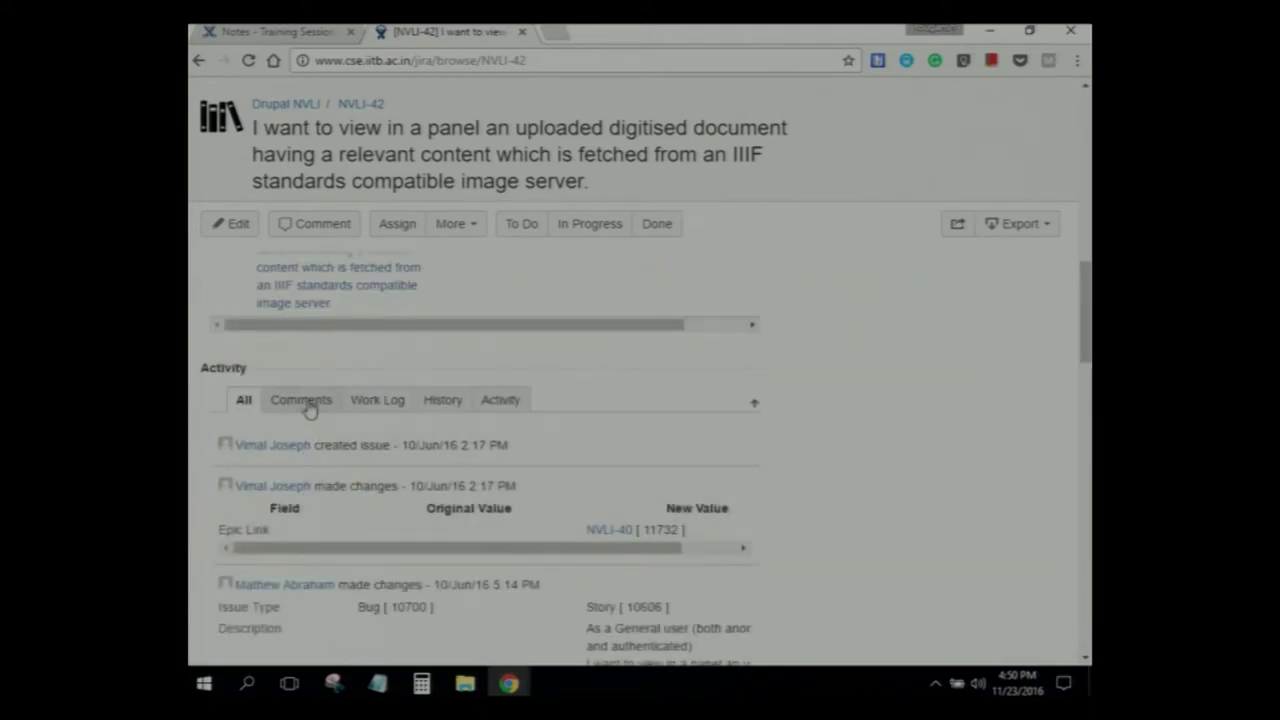
click(305, 402)
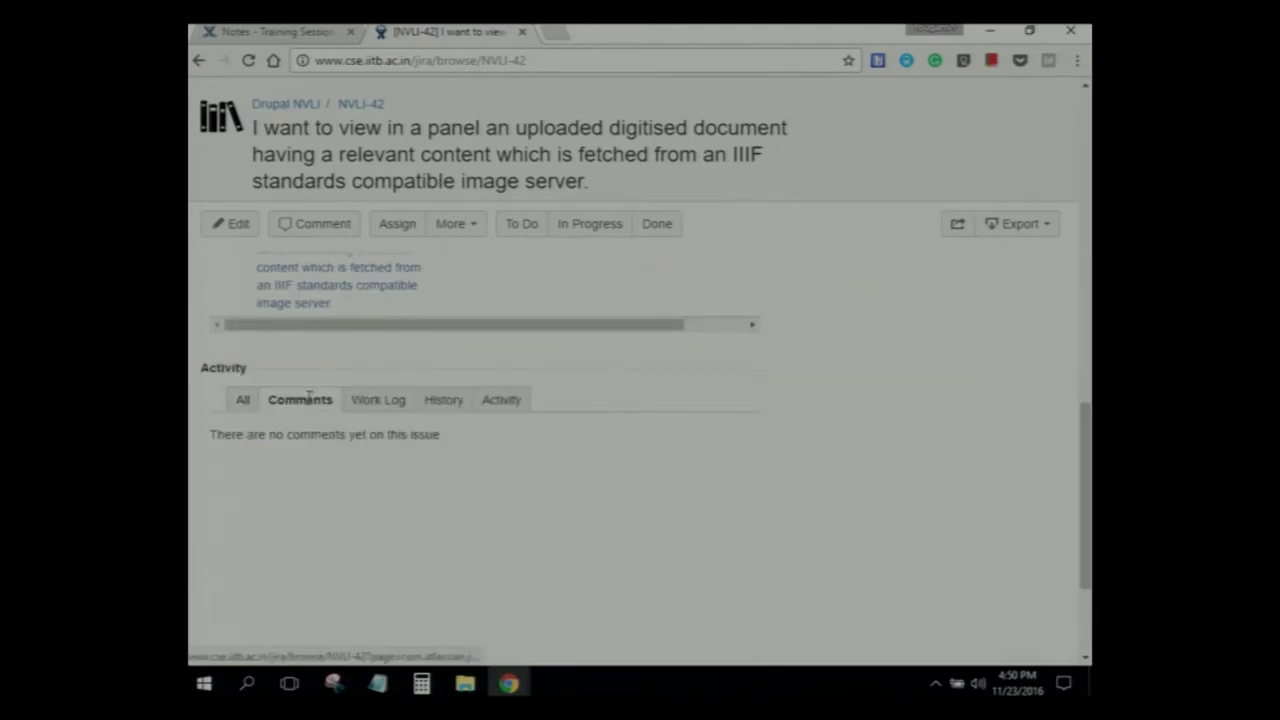
click(380, 432)
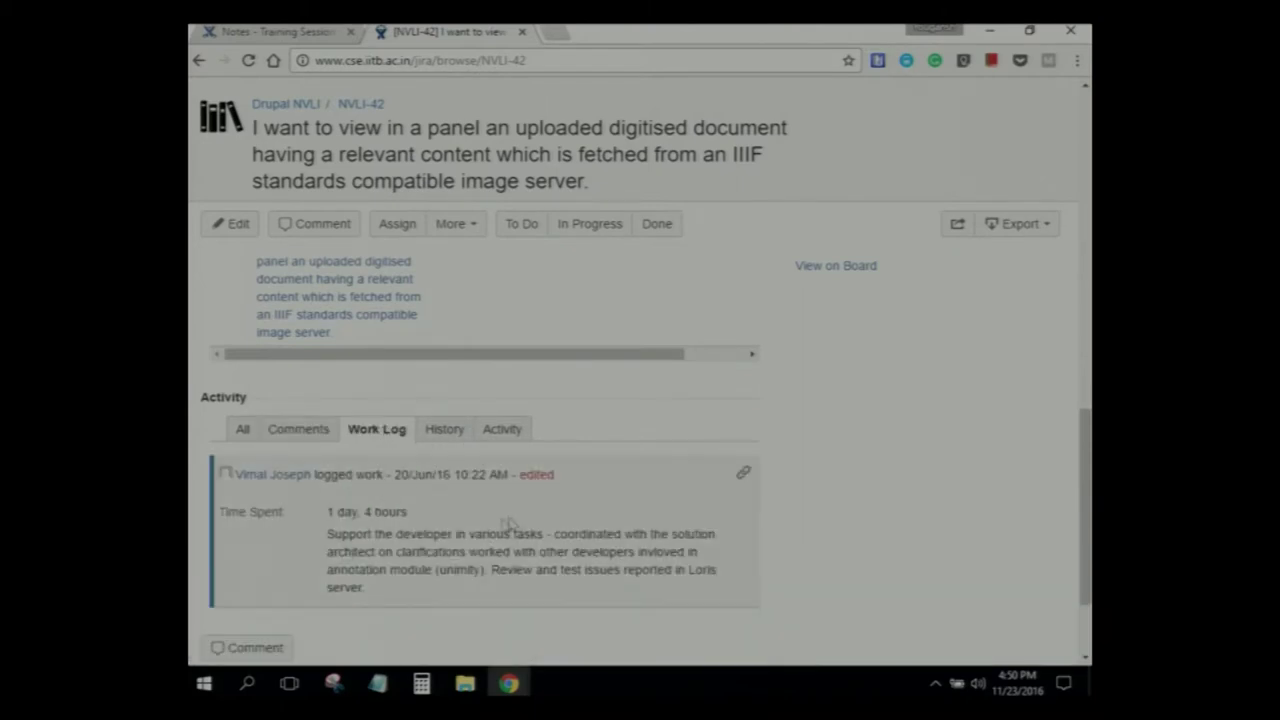
click(455, 432)
click(503, 431)
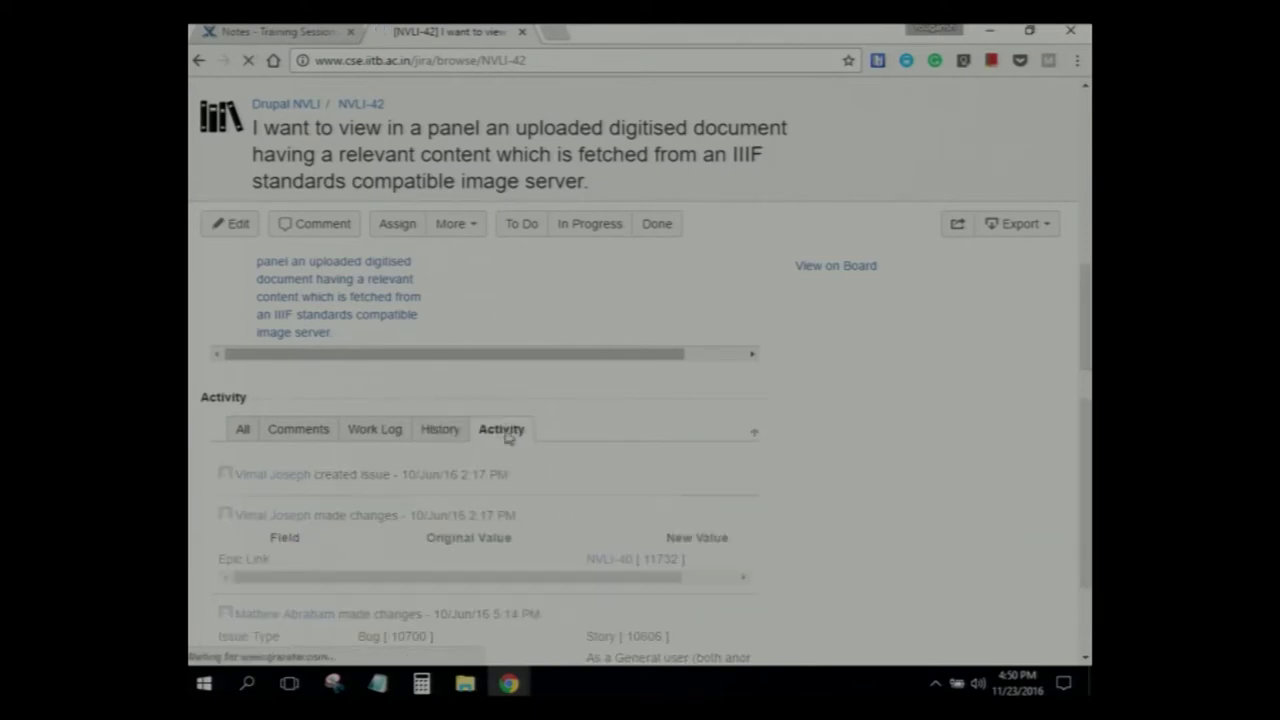
scroll(485, 532, down, 5)
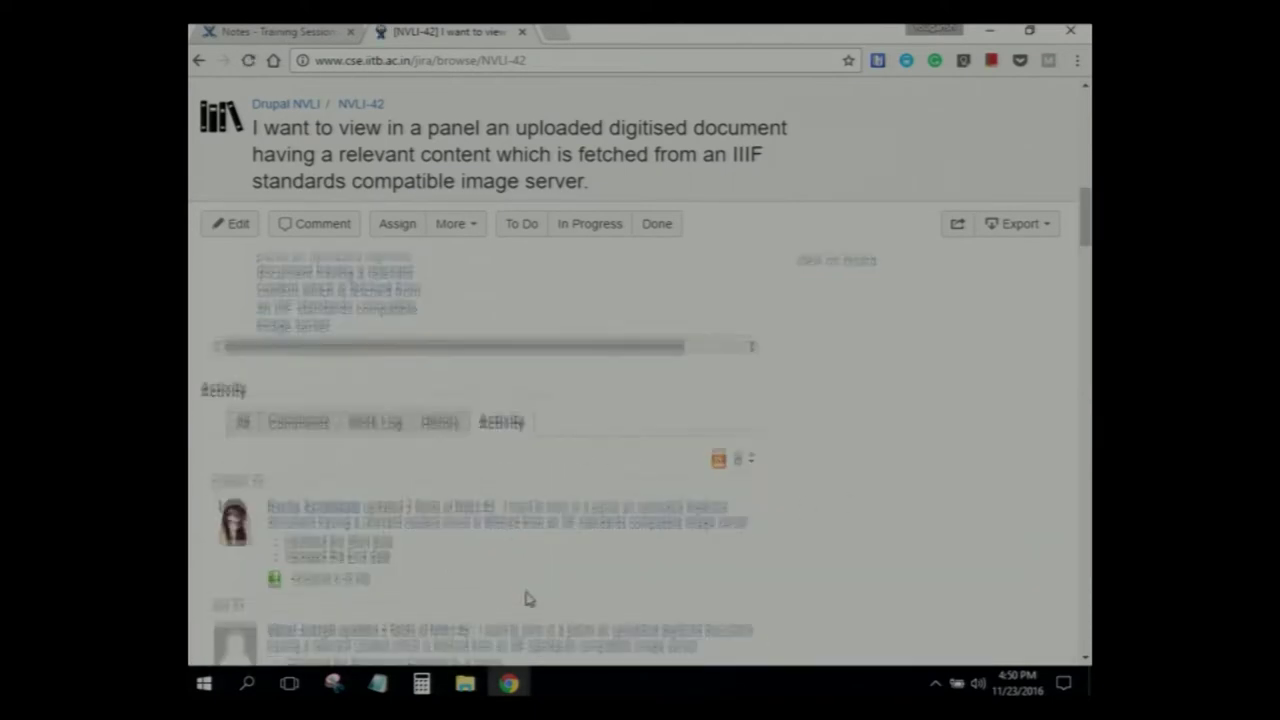
scroll(514, 606, up, 10)
scroll(540, 577, up, 10)
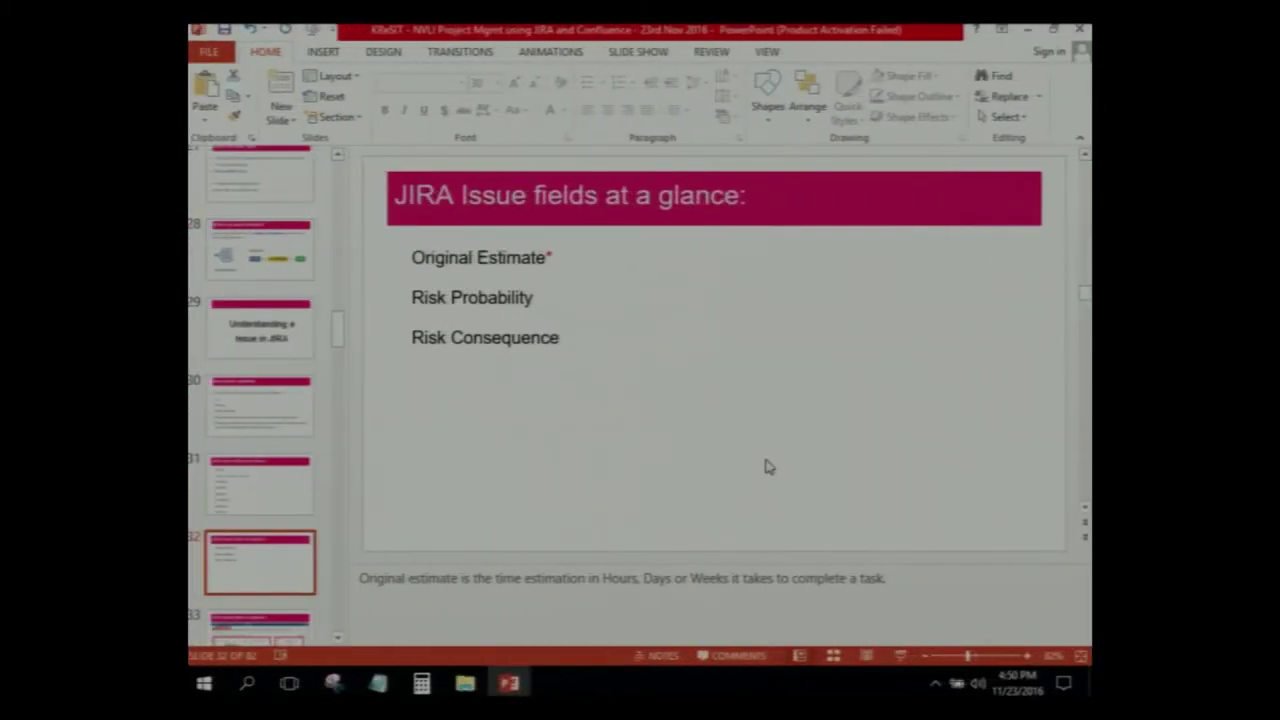
Step: Switch to PowerPoint and start the slide show from the "JIRA Issue fields at a glance" slide 32
click(900, 656)
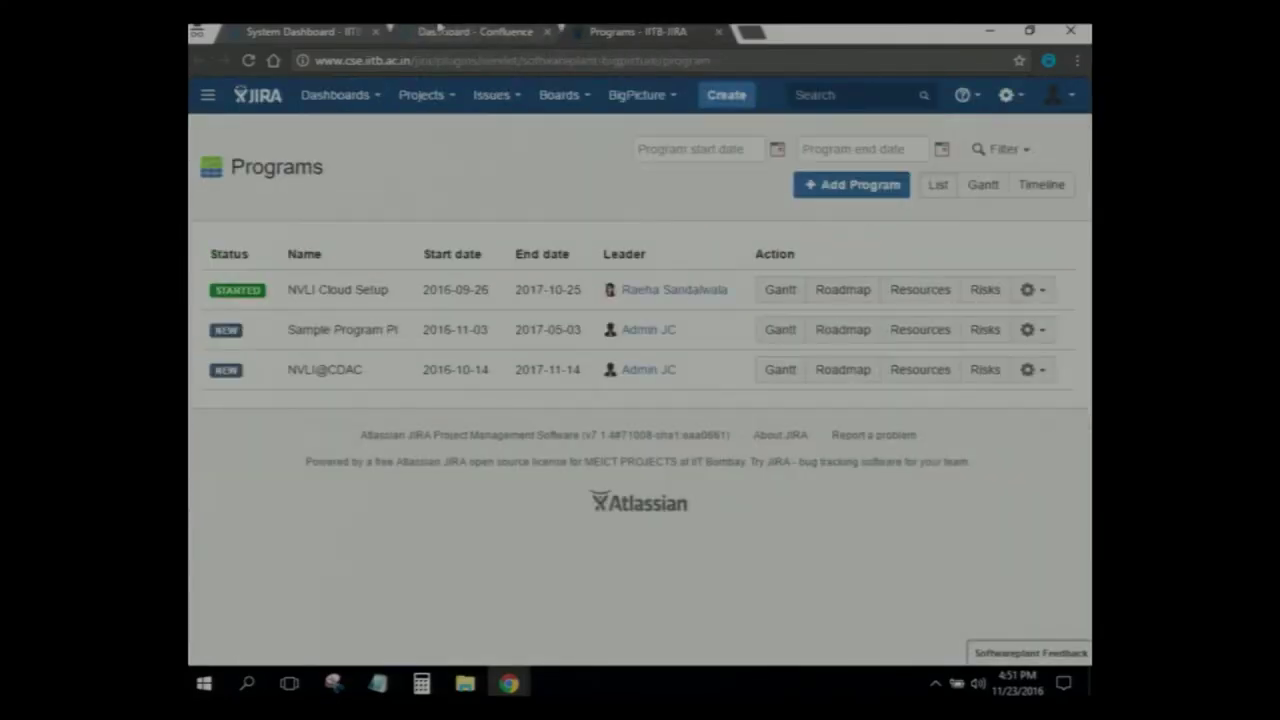
Step: Return to issue NVLI-42 in the browser and look over its details and sub-tasks
click(438, 28)
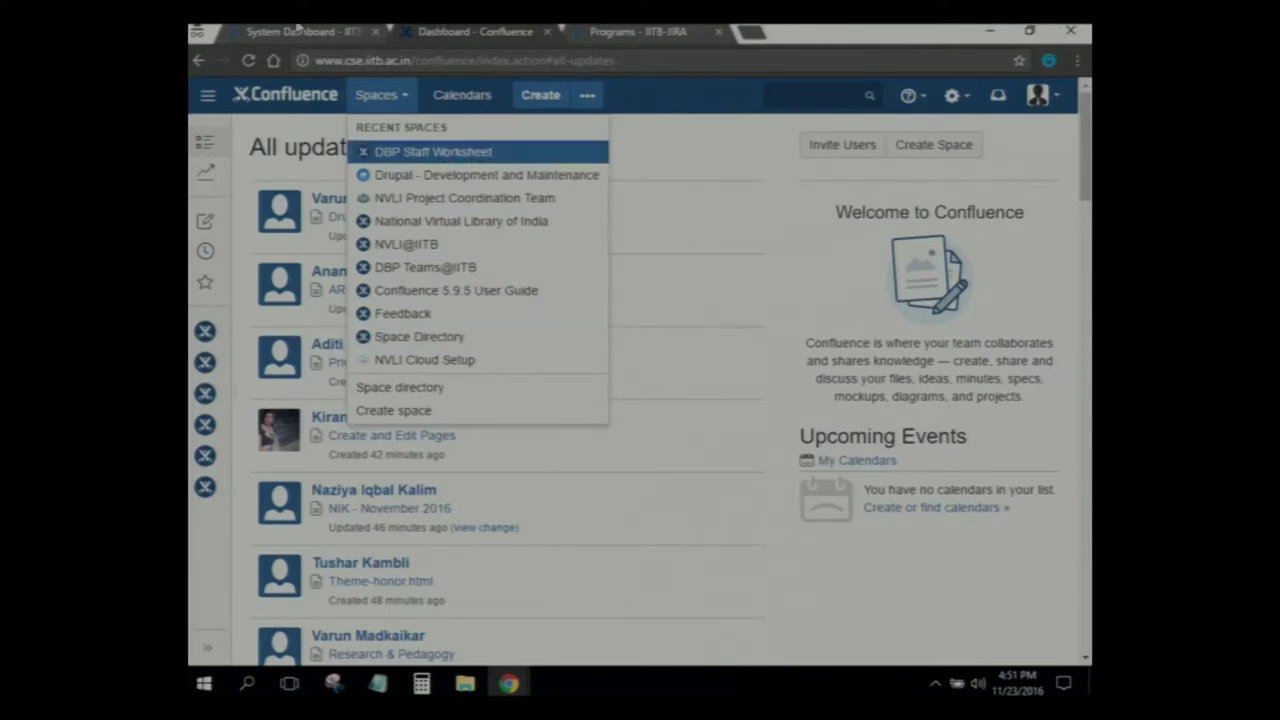
key(ctrl+shift+Tab)
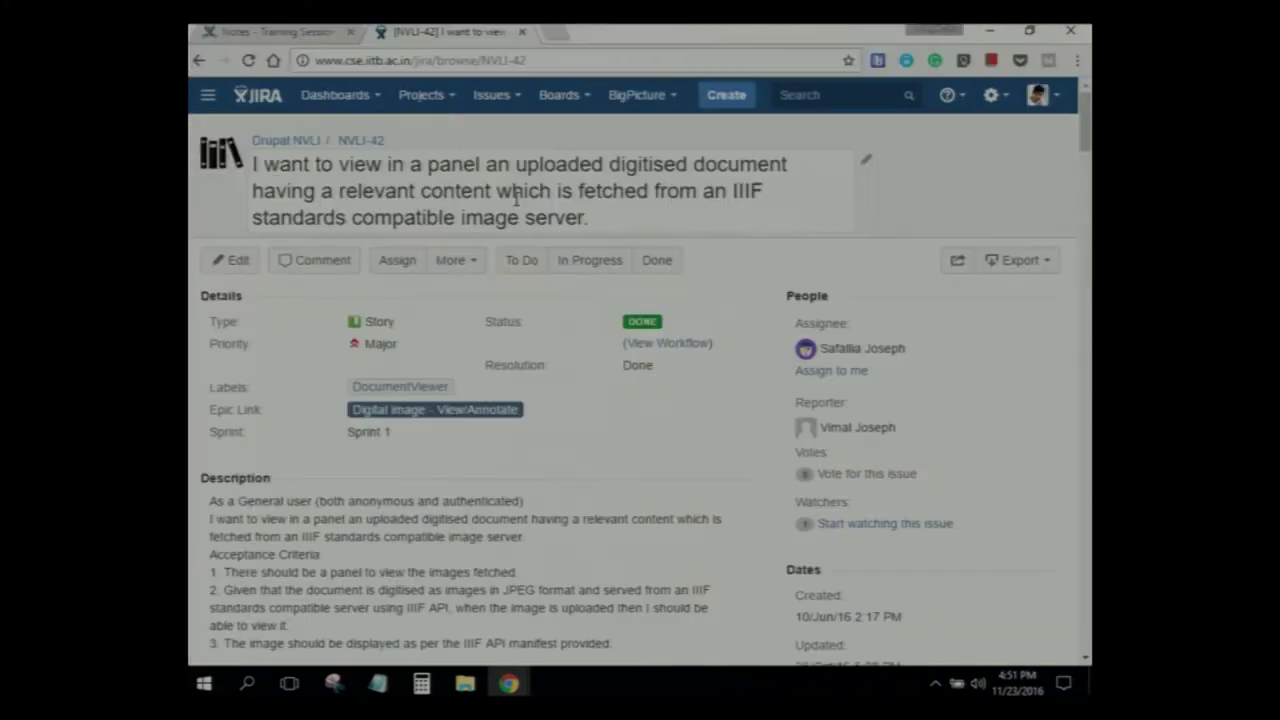
scroll(473, 478, down, 15)
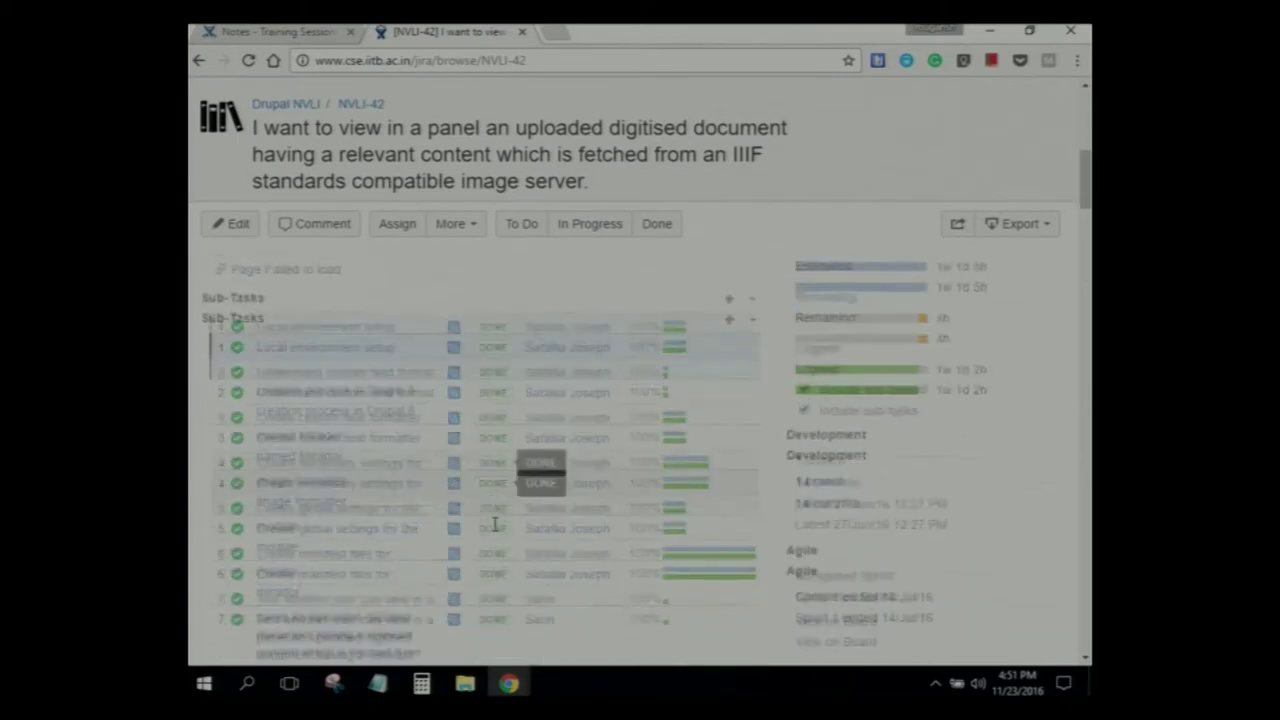
scroll(308, 230, up, 4)
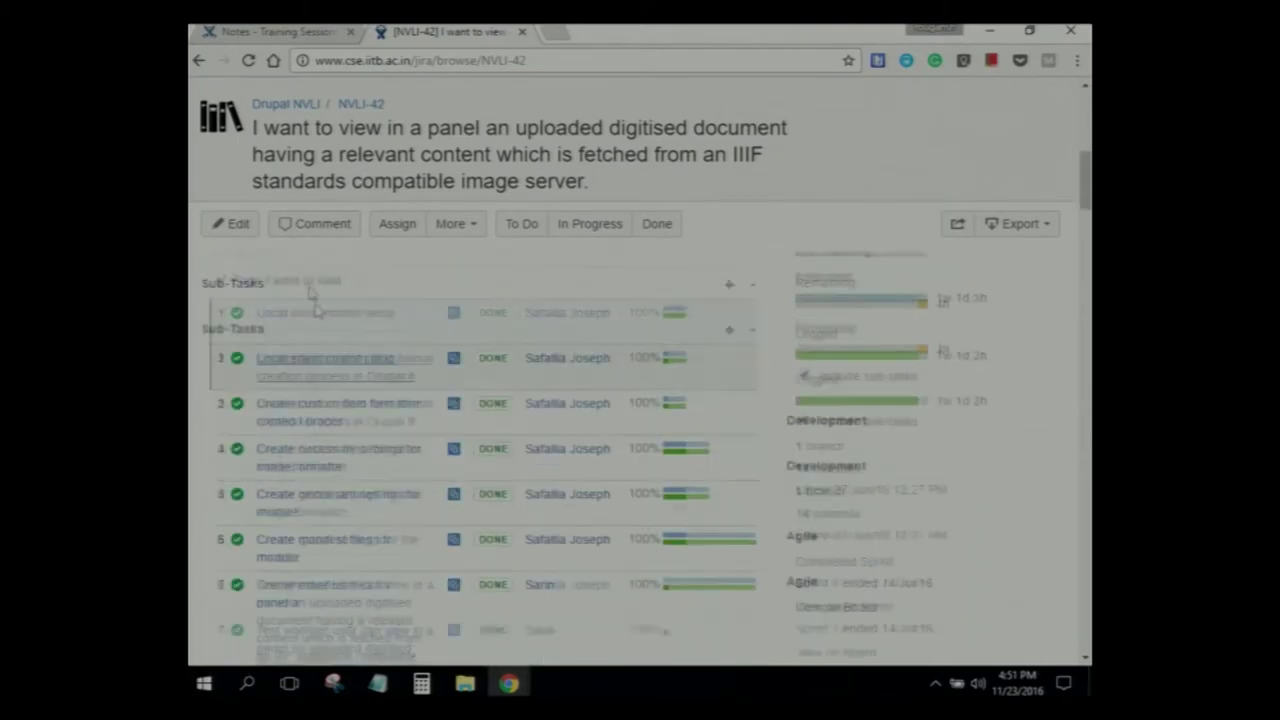
Step: Open the comment form of issue NVLI-42 to view its text and visibility options, and cancel it without adding a comment
click(310, 224)
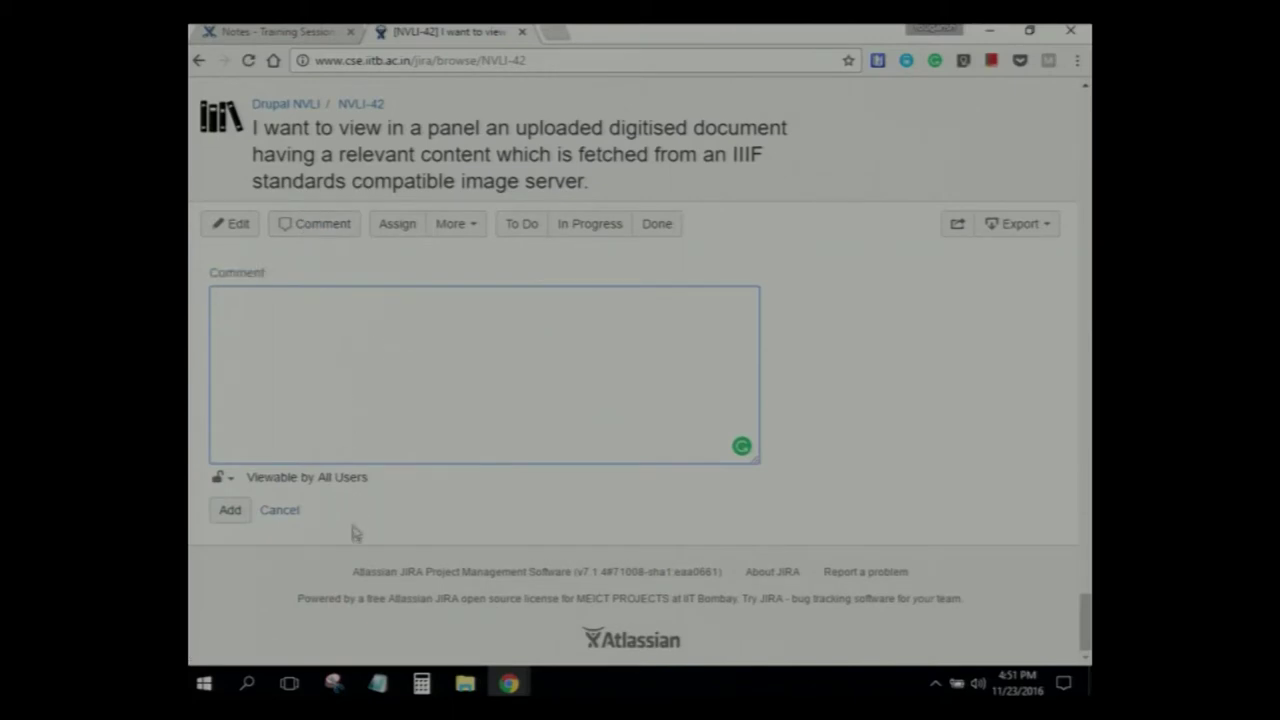
click(282, 511)
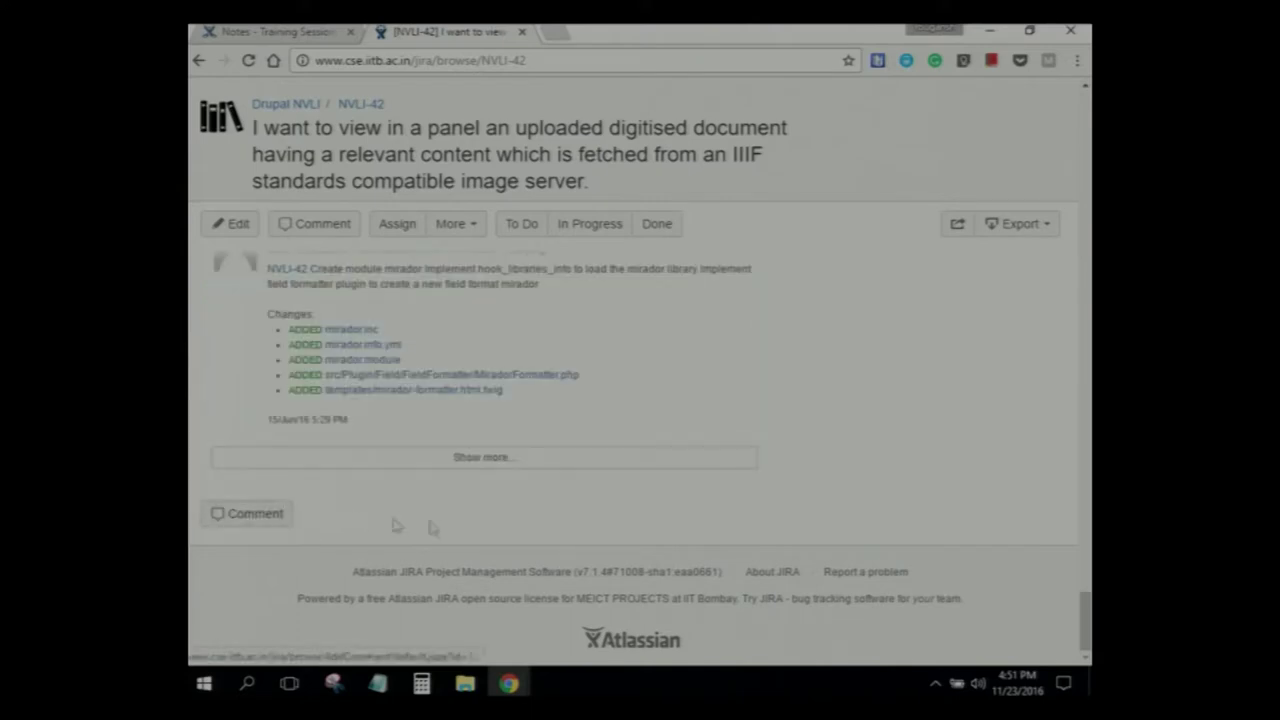
scroll(657, 537, down, 5)
scroll(643, 531, up, 15)
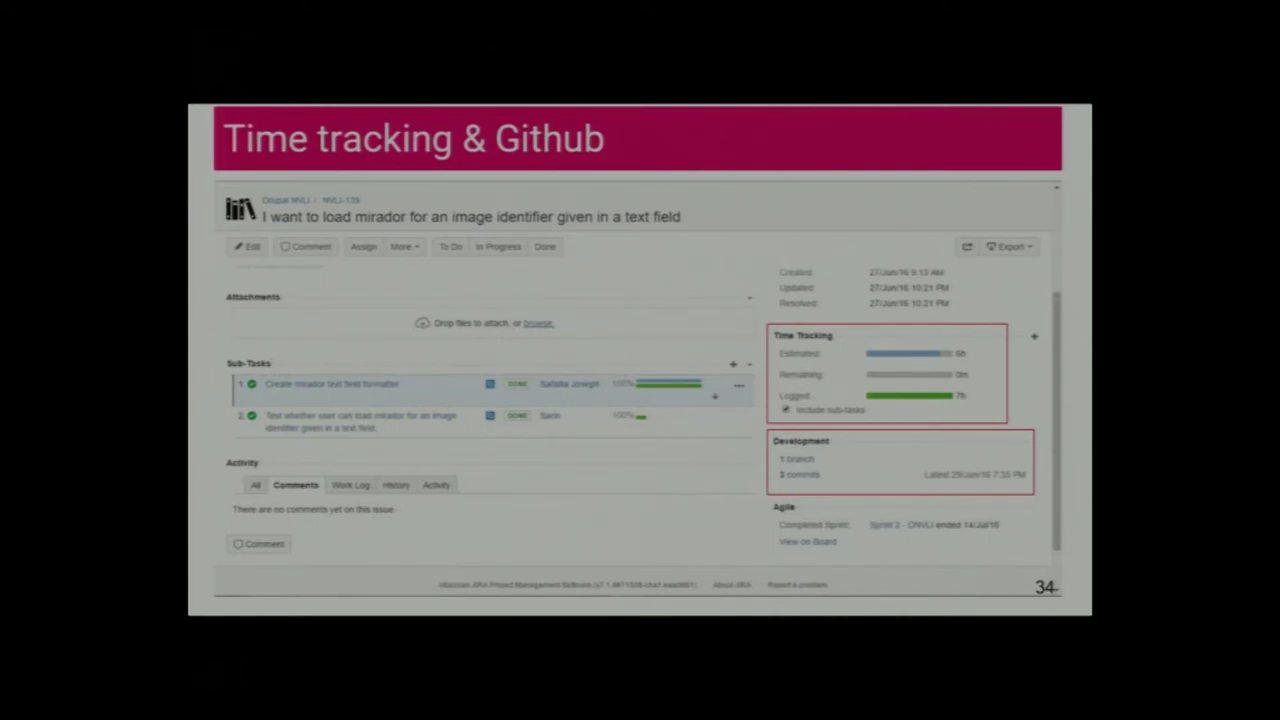
Step: Advance the PowerPoint slide show on the "Time tracking & Github" slide to the close-up of the Development section
key(Right)
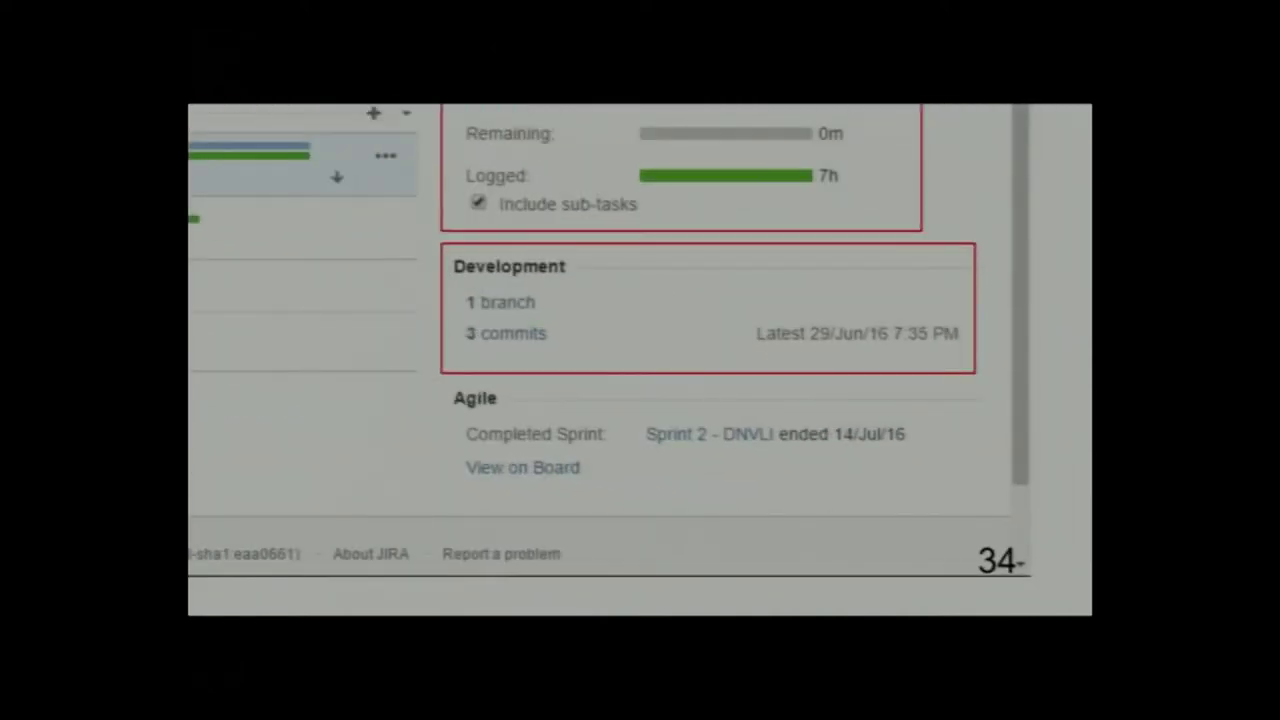